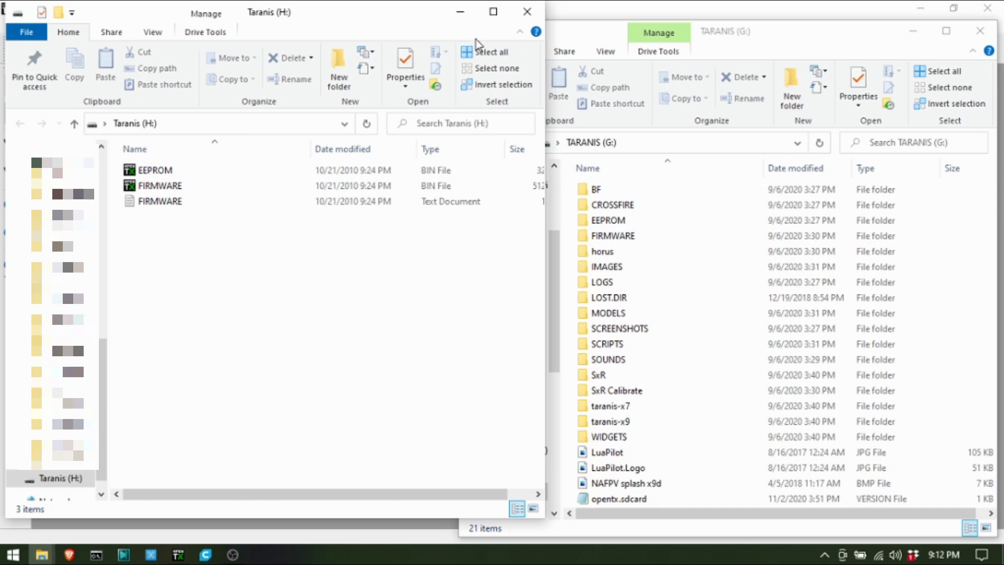
# Close the Taranis (H:) window and bring up actions for the StratoSurfer-2020-12-04 log in G:\LOGS
pyautogui.click(527, 11)
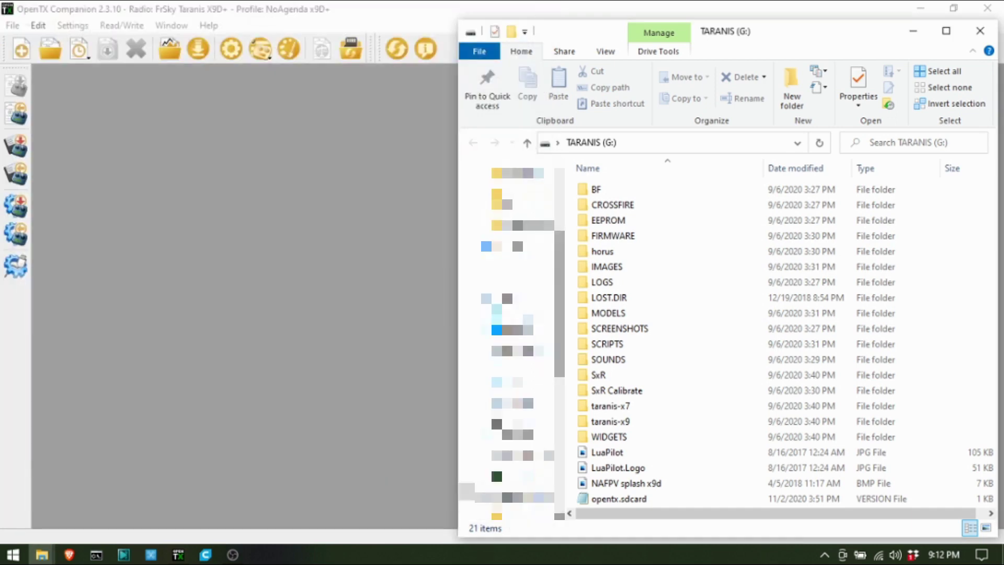
pyautogui.doubleClick(601, 282)
pyautogui.click(603, 187)
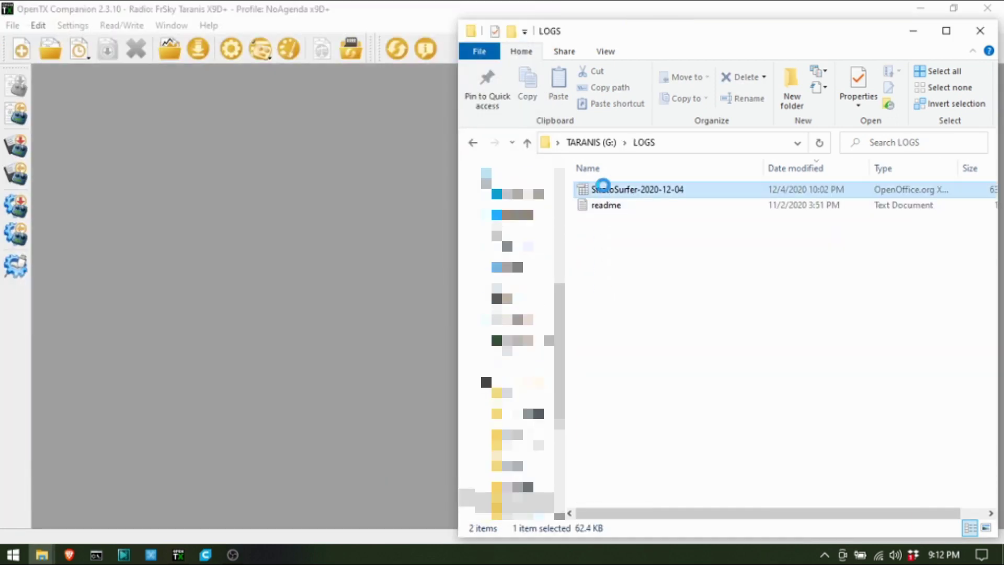
pyautogui.rightClick(623, 190)
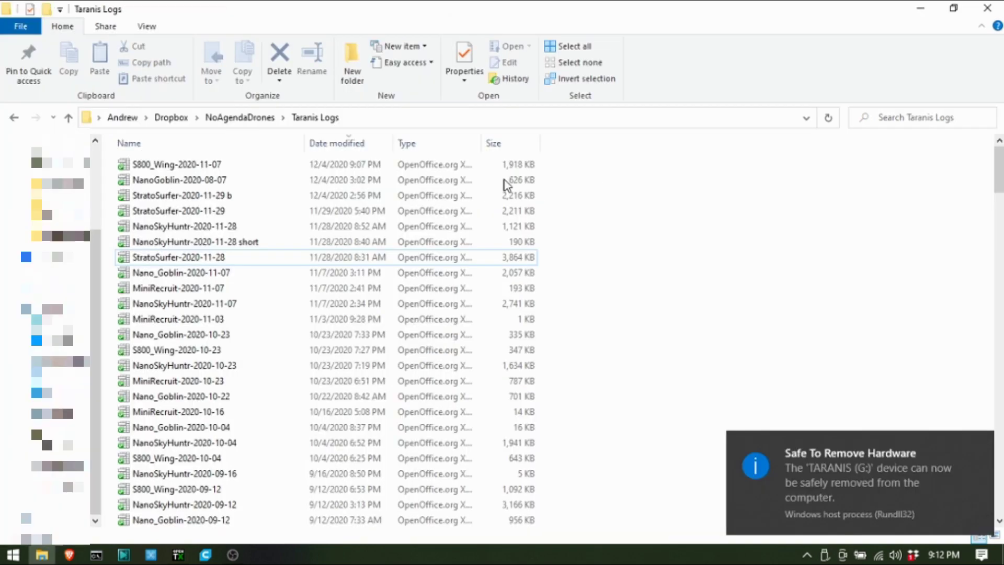
# Copy the log into Dropbox\Taranis Logs and eject the TARANIS drive
pyautogui.scroll(-15, 173, 180)
pyautogui.scroll(-15, 173, 190)
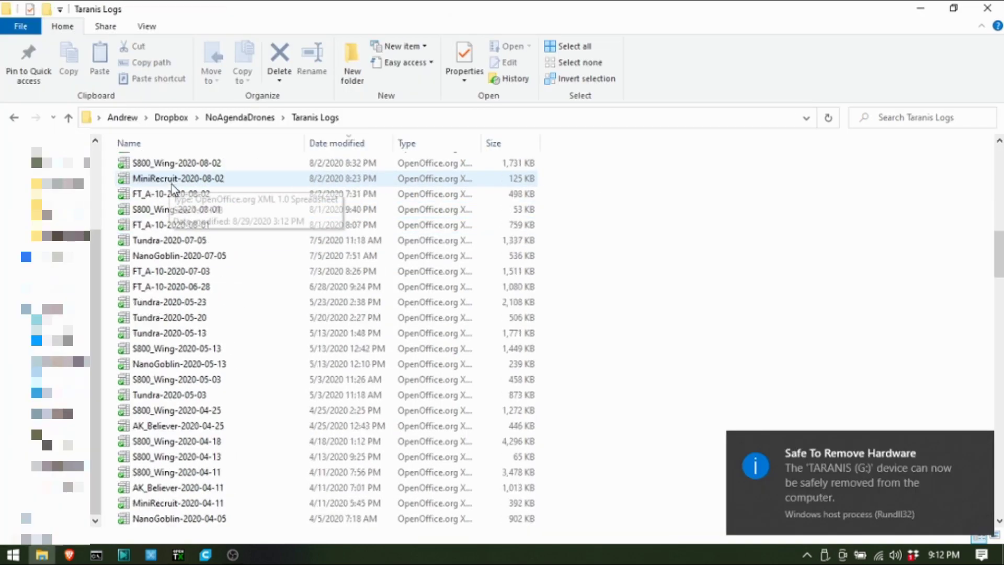
pyautogui.scroll(-20, 178, 209)
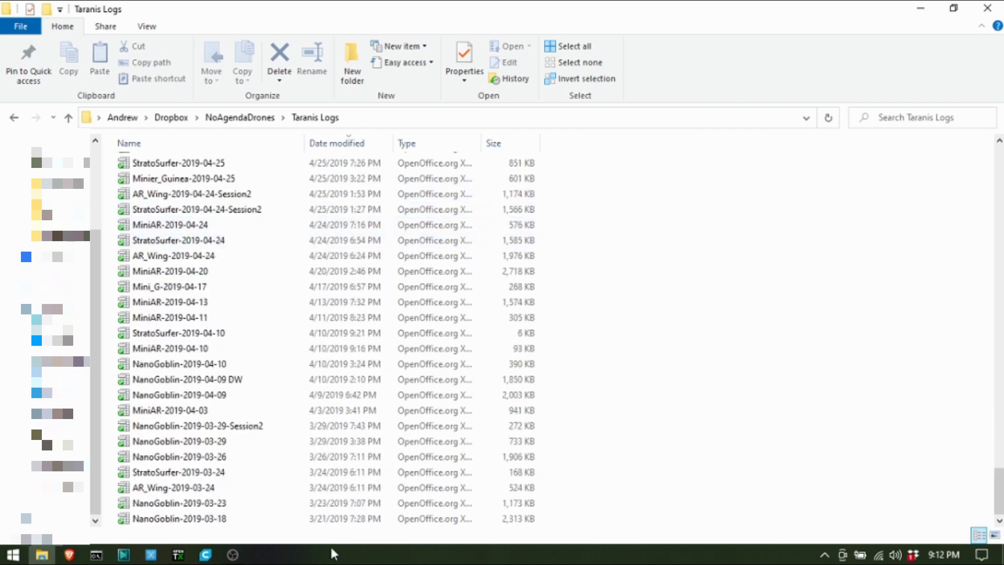
pyautogui.scroll(2, 334, 517)
pyautogui.scroll(20, 234, 398)
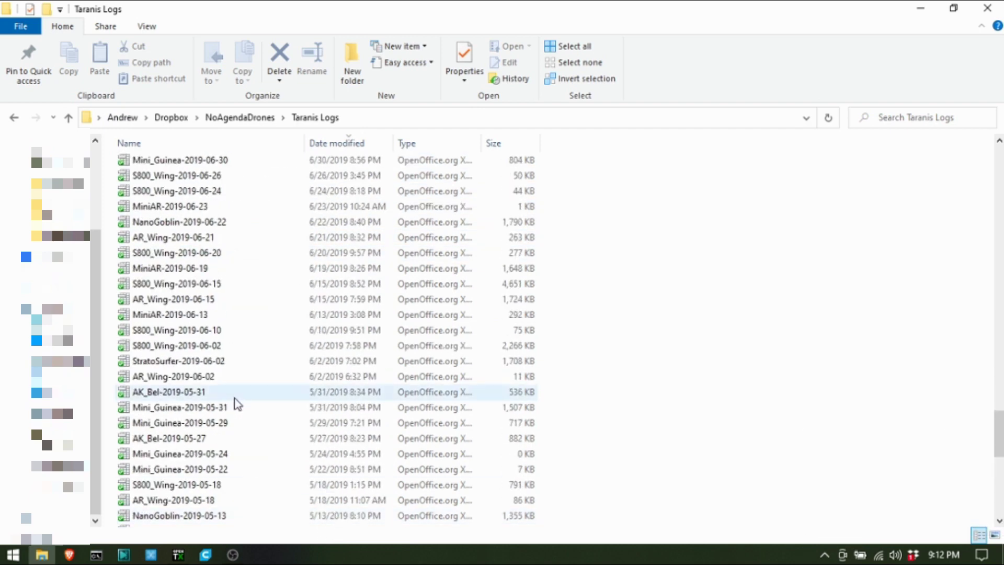
pyautogui.scroll(1, 234, 399)
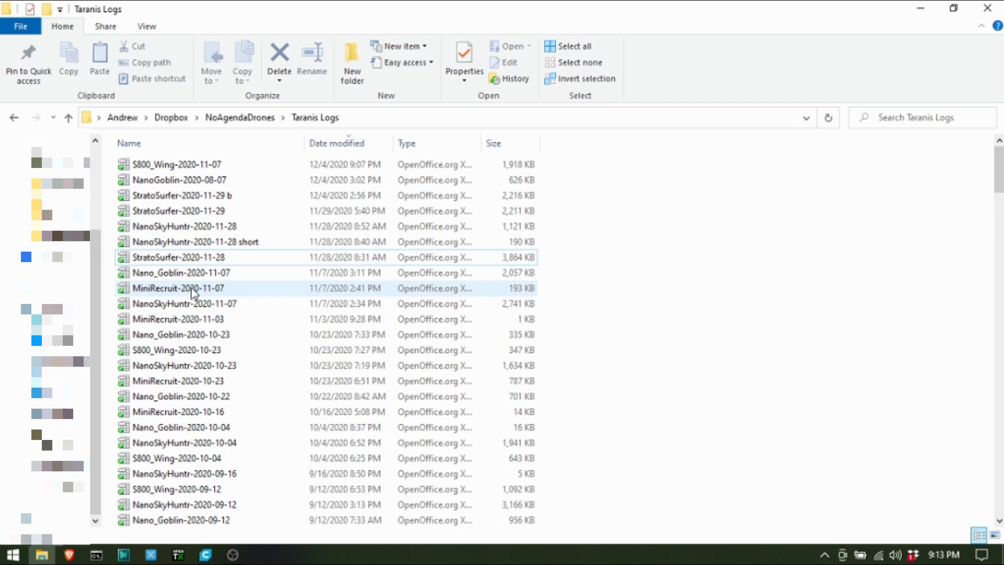
pyautogui.moveTo(193, 293)
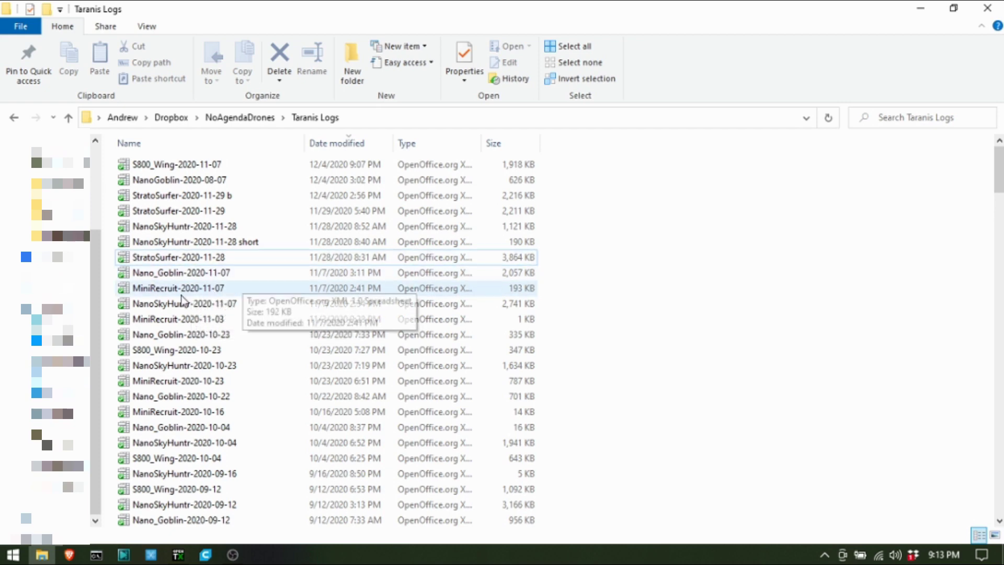
pyautogui.moveTo(173, 275)
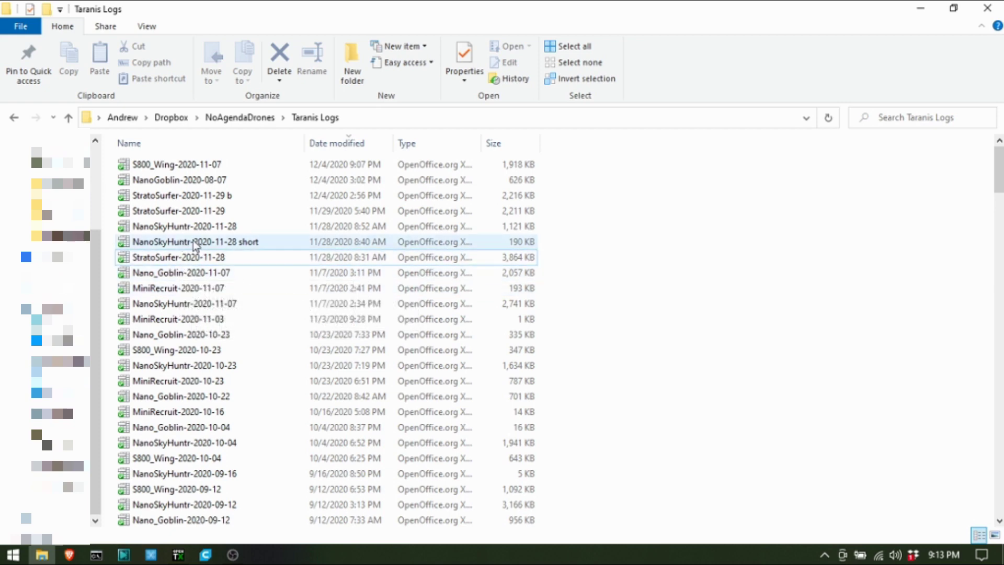
pyautogui.moveTo(195, 244)
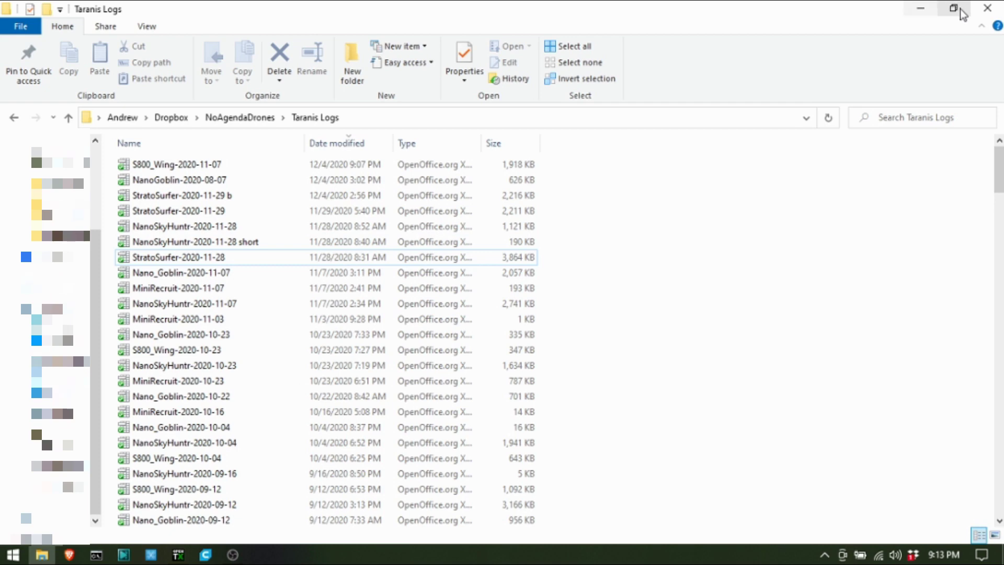
# Load S800_Wing-2020-04-18.csv into Companion's telemetry Log Viewer
pyautogui.click(919, 14)
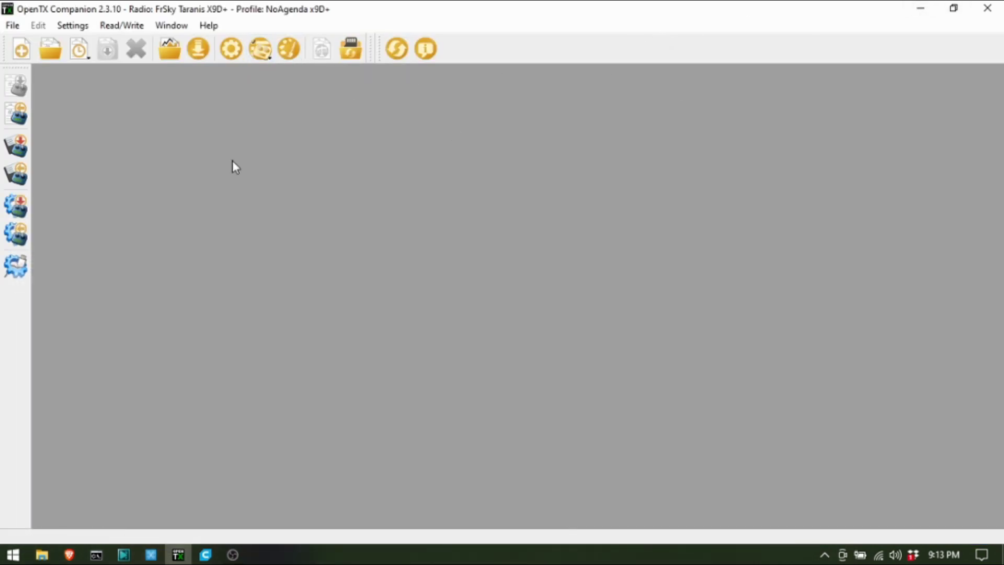
pyautogui.click(170, 51)
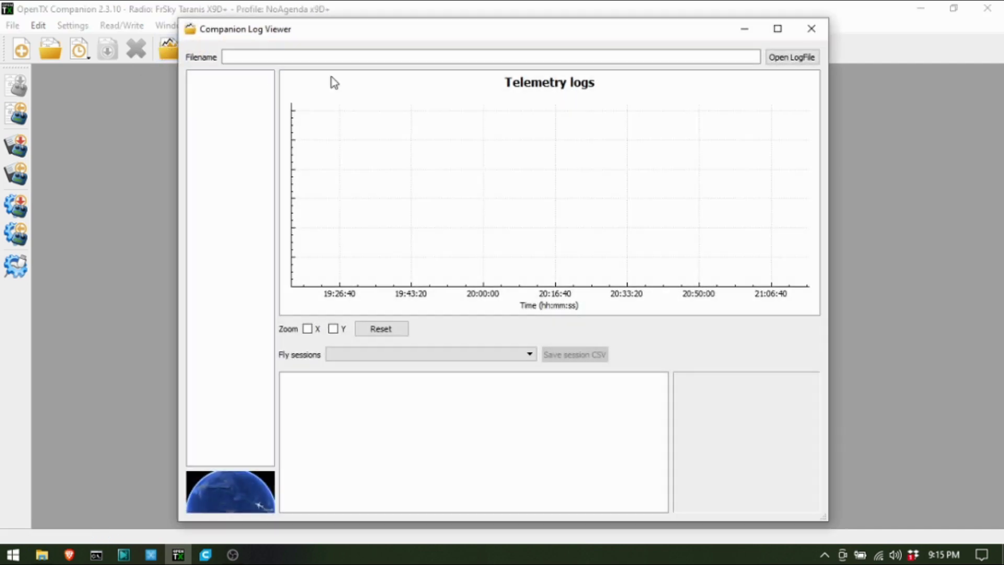
pyautogui.click(774, 58)
pyautogui.scroll(-5, 430, 255)
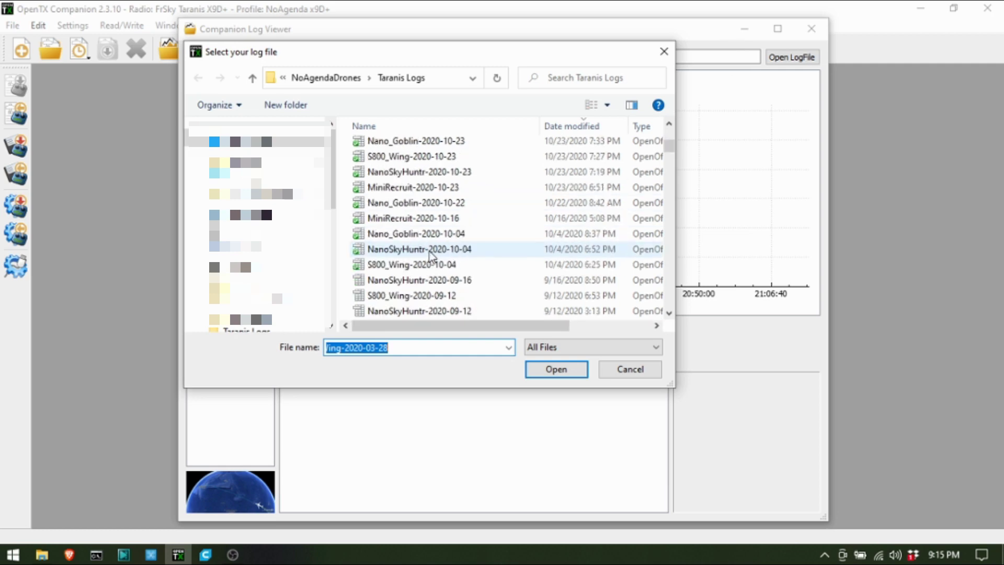
pyautogui.scroll(-8, 429, 255)
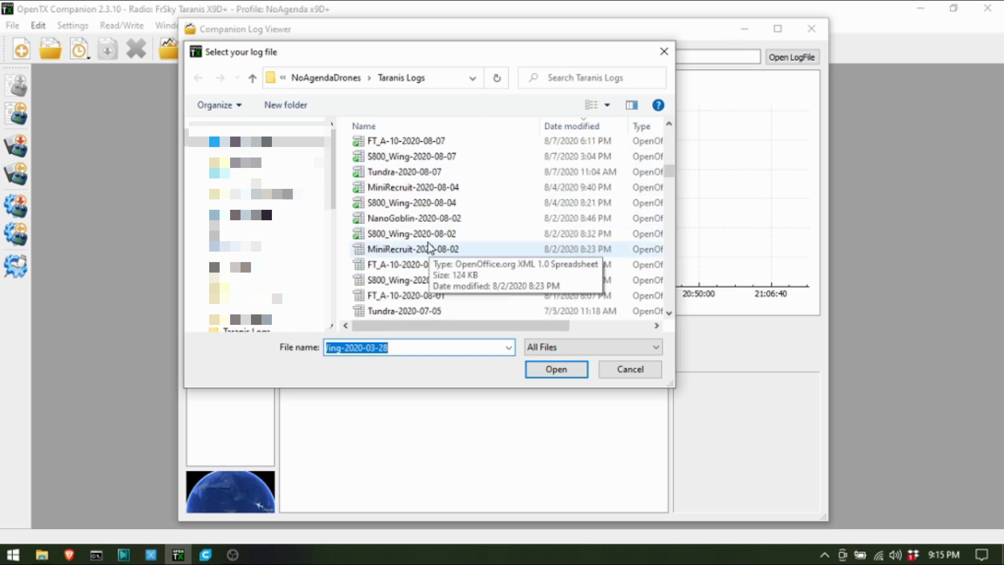
pyautogui.scroll(-10, 430, 249)
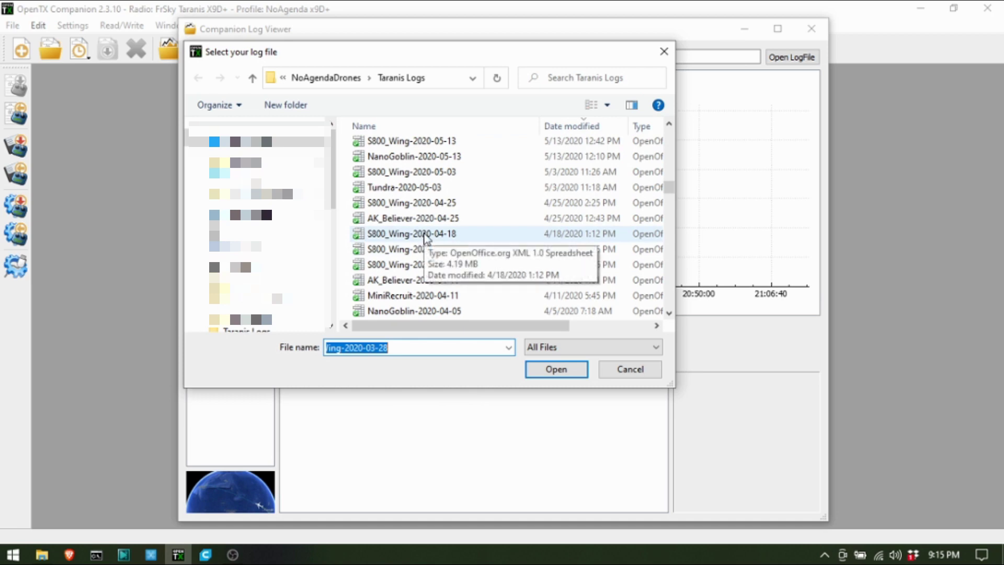
pyautogui.doubleClick(424, 233)
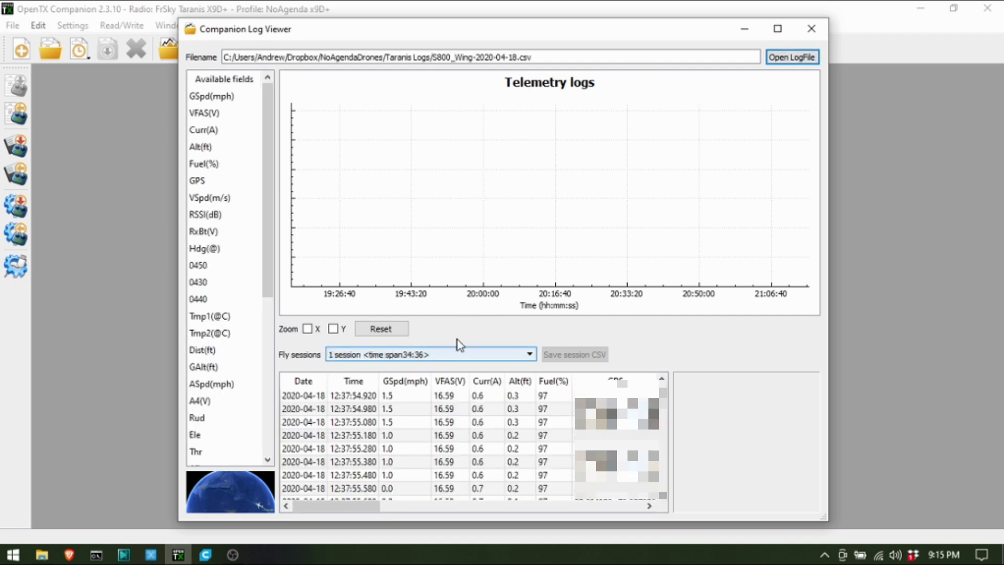
# Open S800_Wing-2020-05-13 and select its 12:26:42 flight session (duration 04:51)
pyautogui.click(792, 56)
pyautogui.scroll(-8, 408, 250)
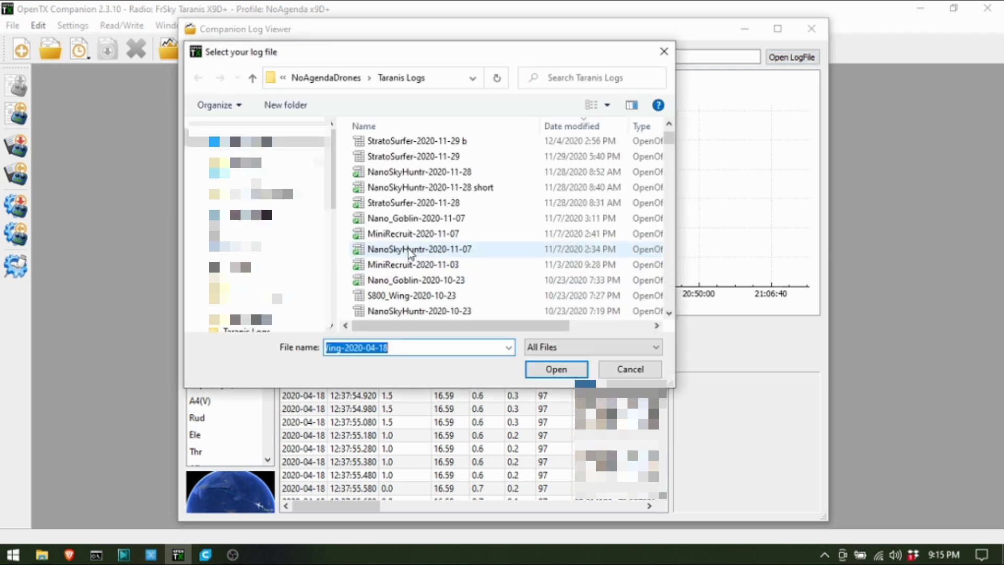
pyautogui.scroll(-3, 408, 249)
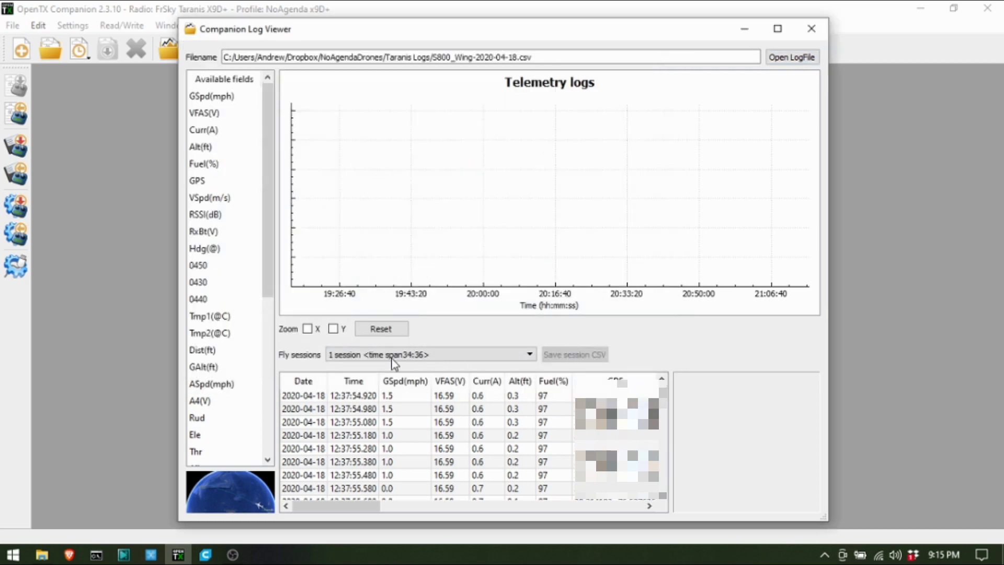
pyautogui.click(374, 356)
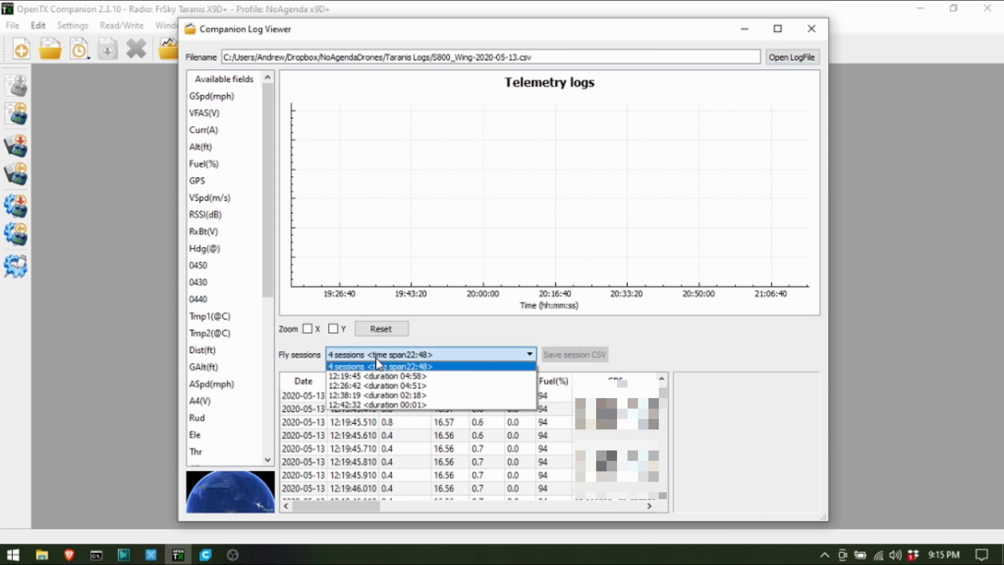
pyautogui.click(419, 387)
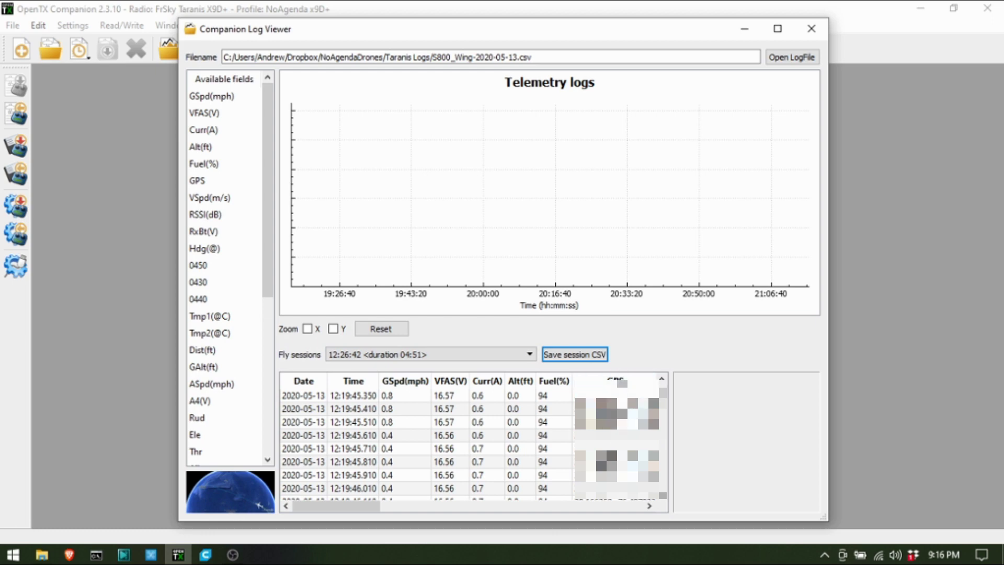
pyautogui.click(617, 408)
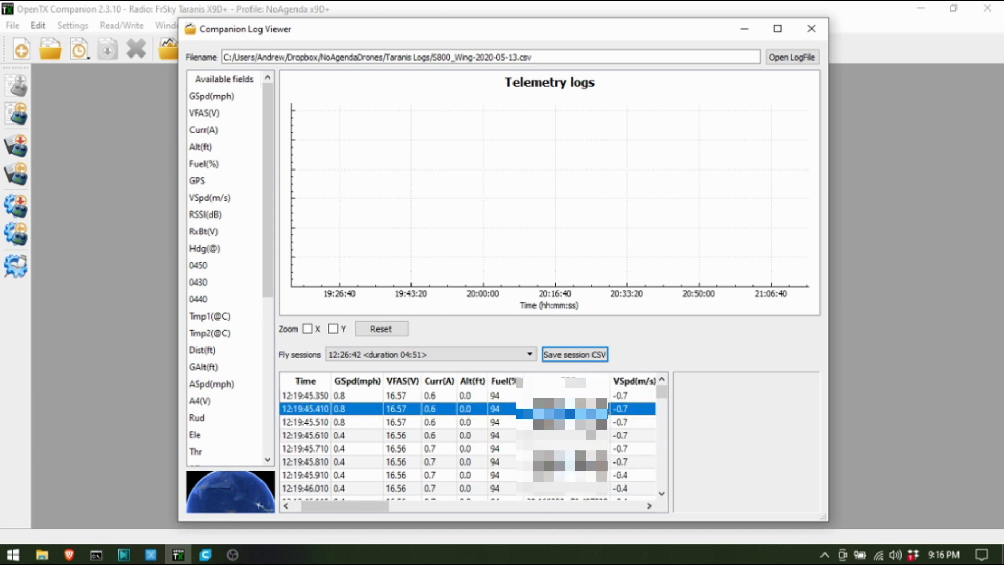
# Display the 12:26:42 session's flight path in Google Earth Pro and tilt the map
pyautogui.click(229, 481)
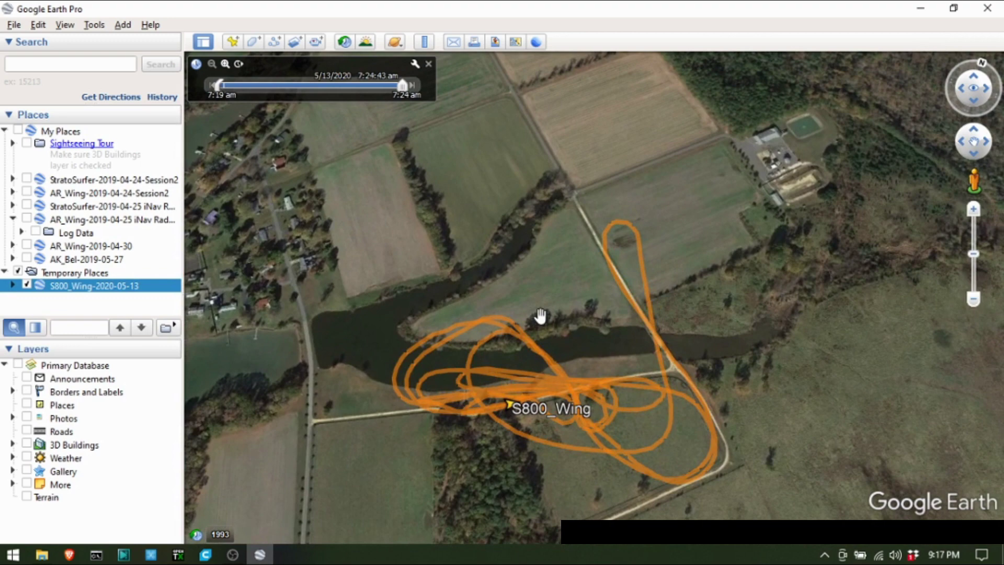
pyautogui.scroll(3, 574, 343)
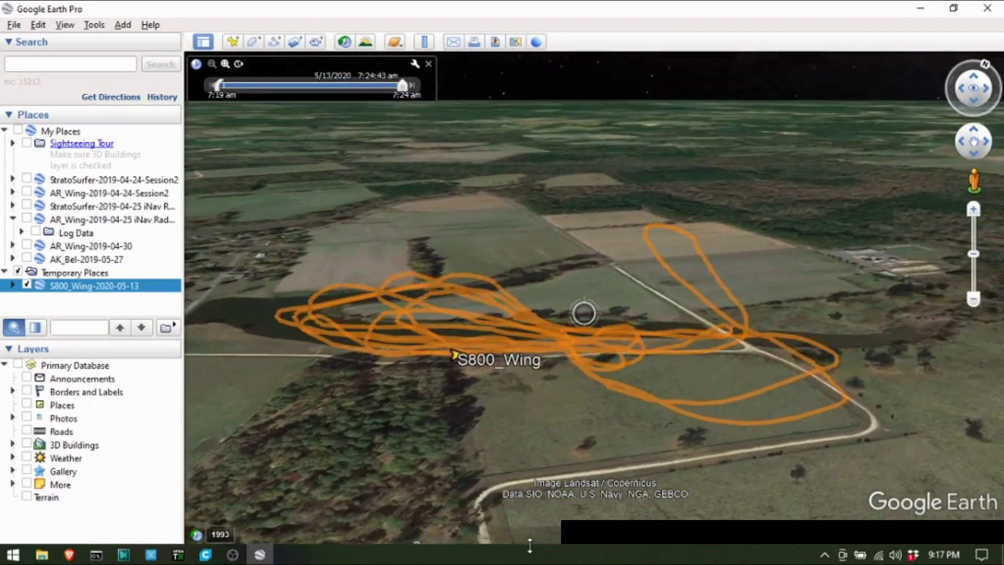
pyautogui.moveTo(530, 545); pyautogui.dragTo(533, 441, button='middle')
# Zoom in and orbit the track's loops so the river runs across the view
pyautogui.scroll(3, 437, 416)
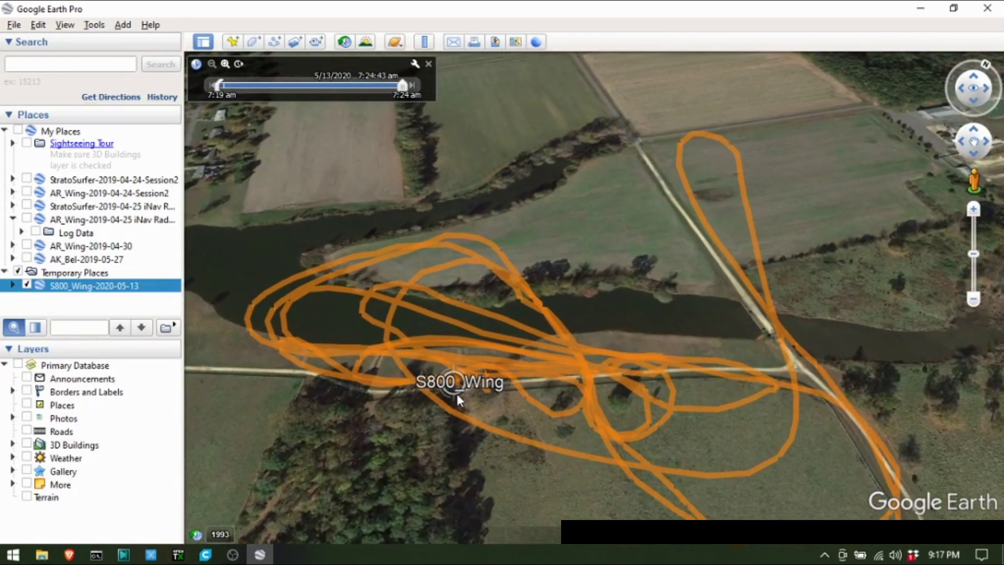
pyautogui.scroll(5, 458, 400)
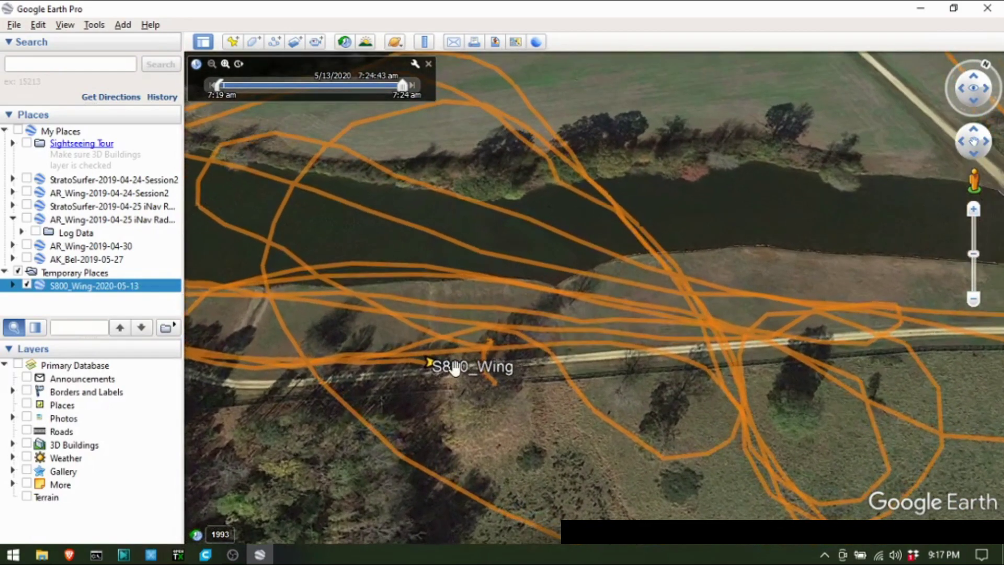
pyautogui.scroll(2, 454, 368)
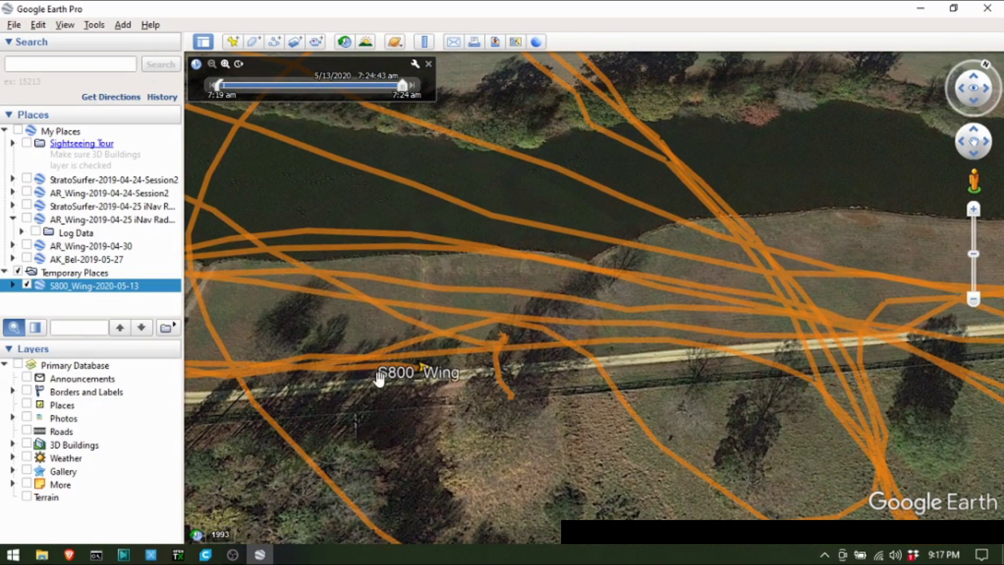
pyautogui.moveTo(368, 372); pyautogui.dragTo(93, 384, button='middle')
pyautogui.moveTo(575, 326); pyautogui.dragTo(241, 285, button='middle')
pyautogui.scroll(-5, 795, 304)
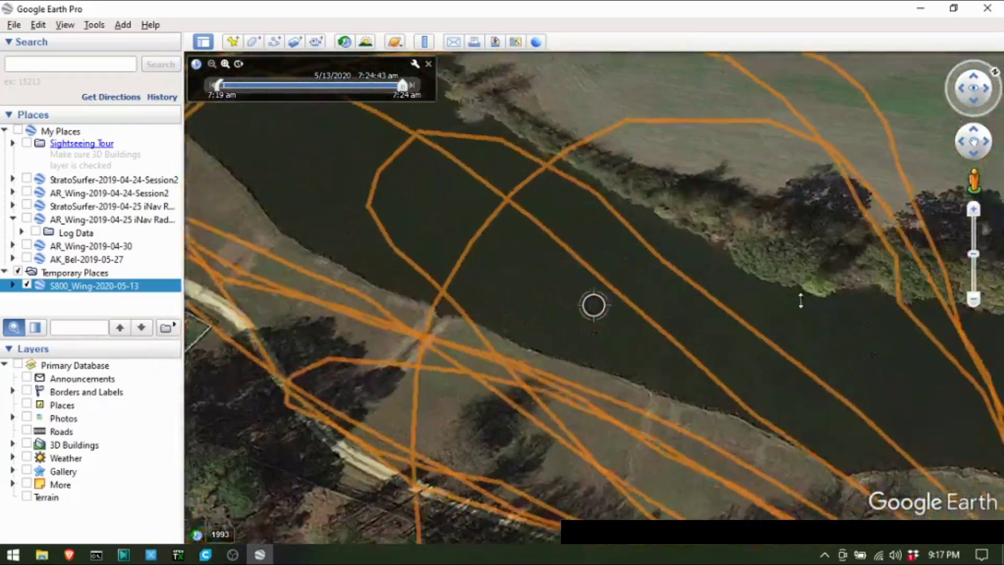
pyautogui.scroll(-5, 471, 84)
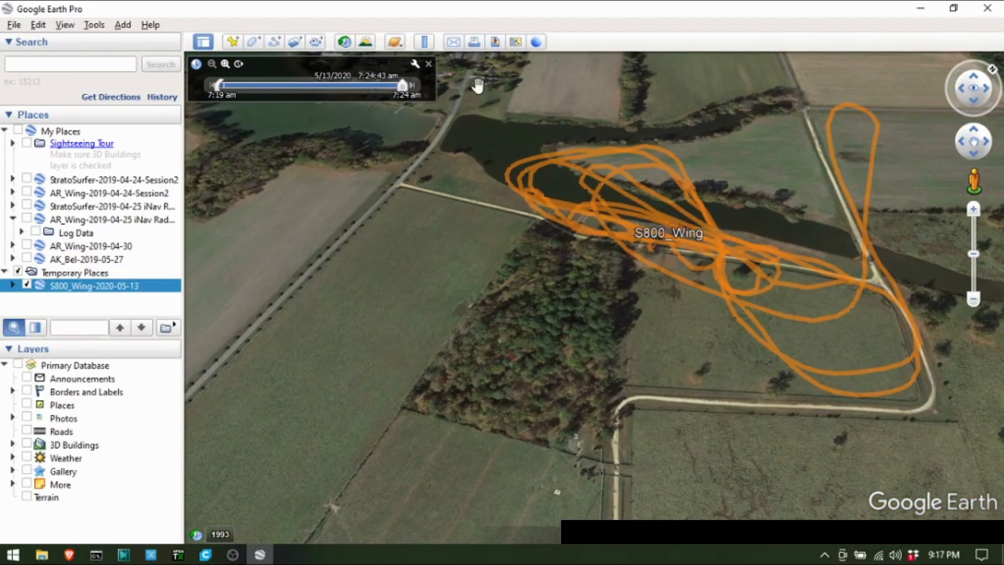
pyautogui.scroll(3, 736, 225)
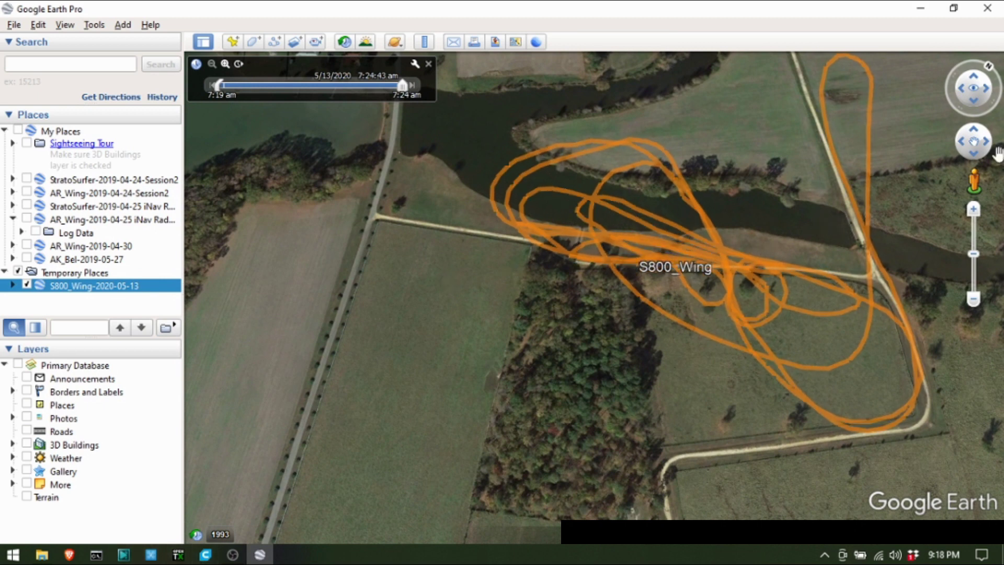
# Close Google Earth discarding the temporary track, and load S800_Wing-2020-09-12.csv
pyautogui.click(985, 12)
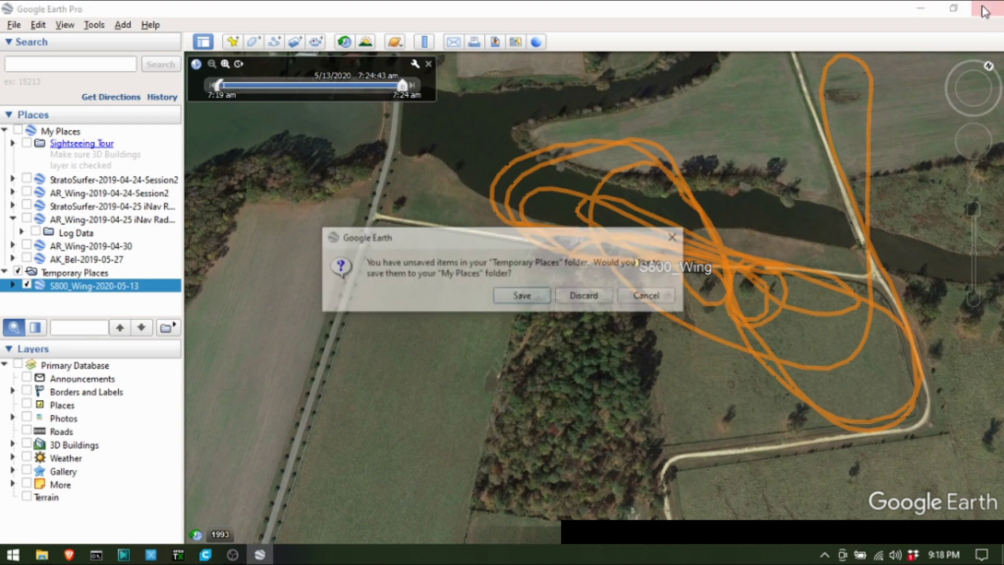
pyautogui.click(568, 298)
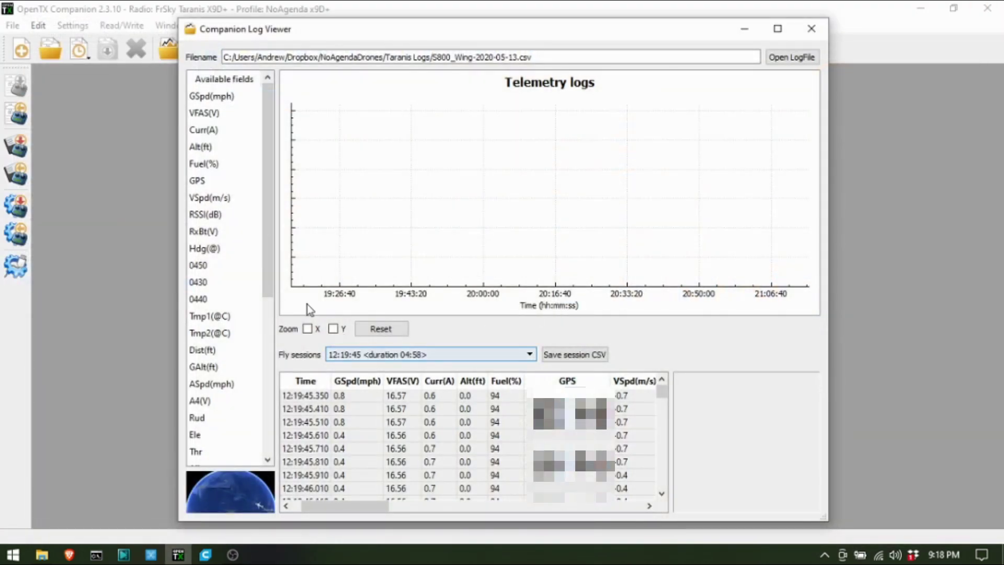
pyautogui.click(791, 57)
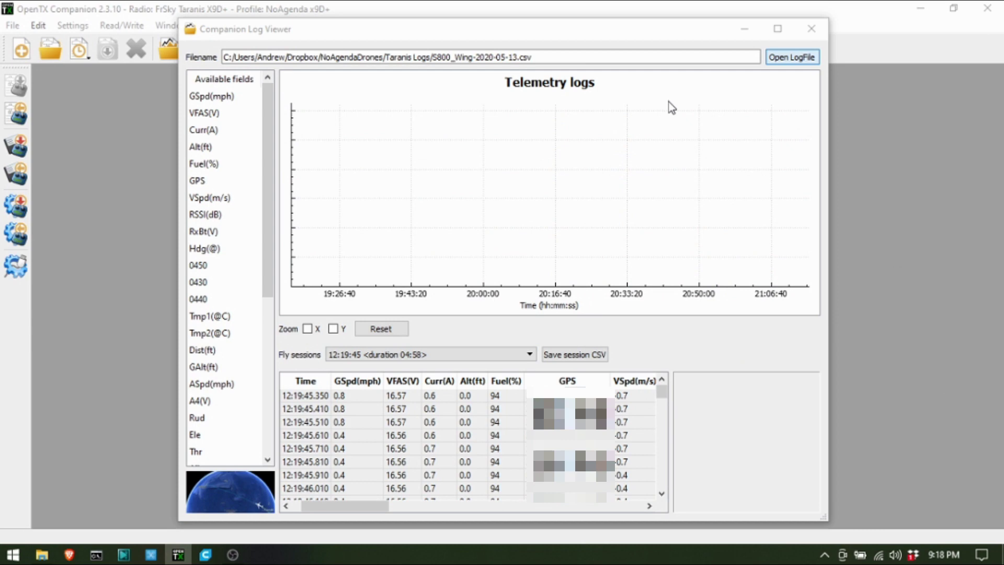
pyautogui.scroll(-4, 447, 257)
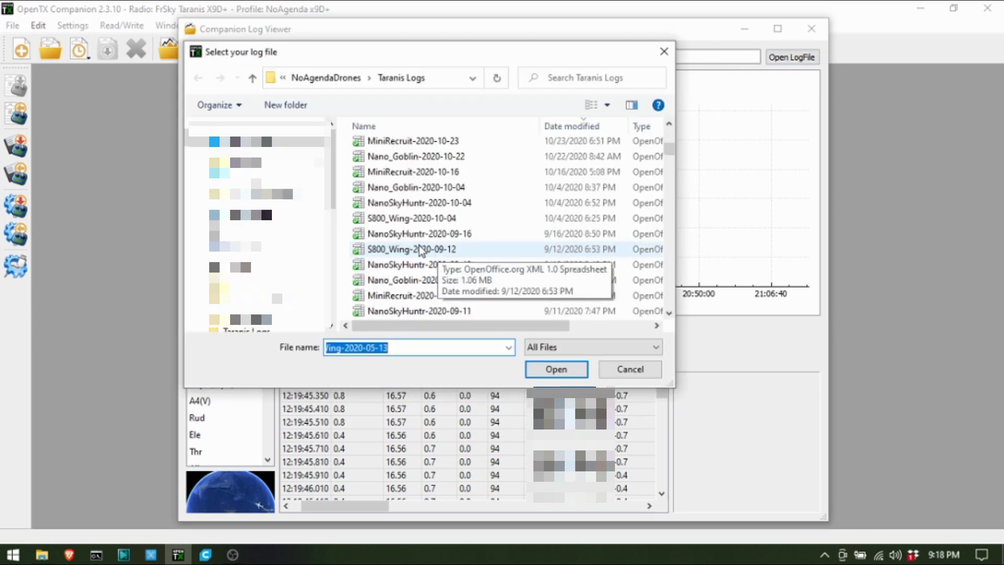
pyautogui.scroll(-1, 433, 282)
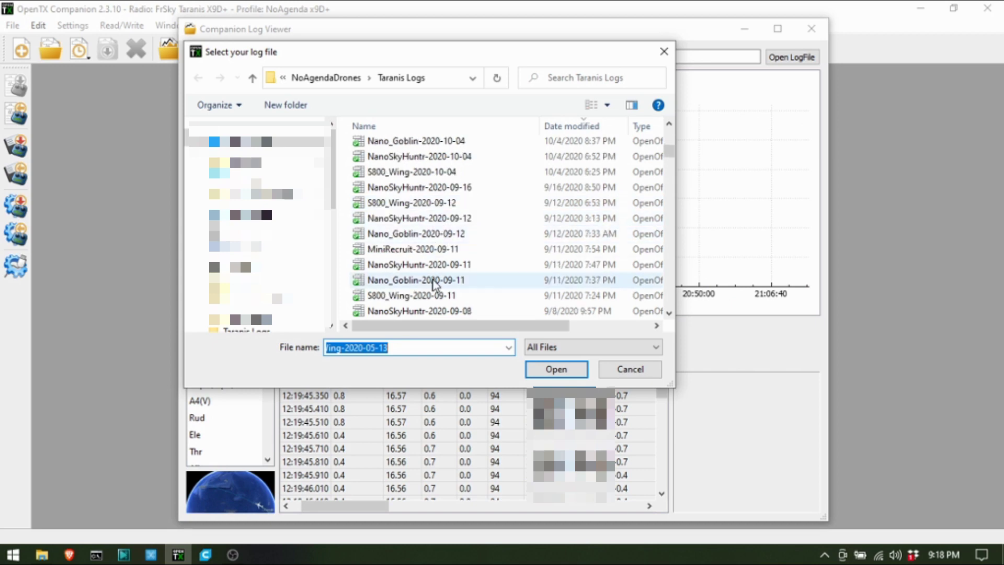
pyautogui.doubleClick(414, 203)
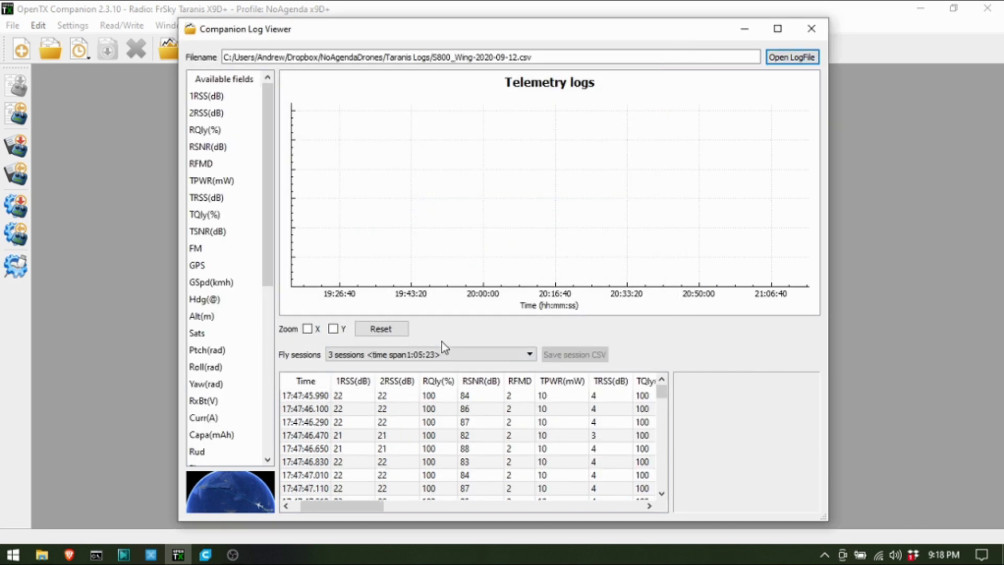
pyautogui.click(441, 354)
# Choose the 17:47:45 session (04:56) and orbit its flight loops in Google Earth
pyautogui.click(400, 376)
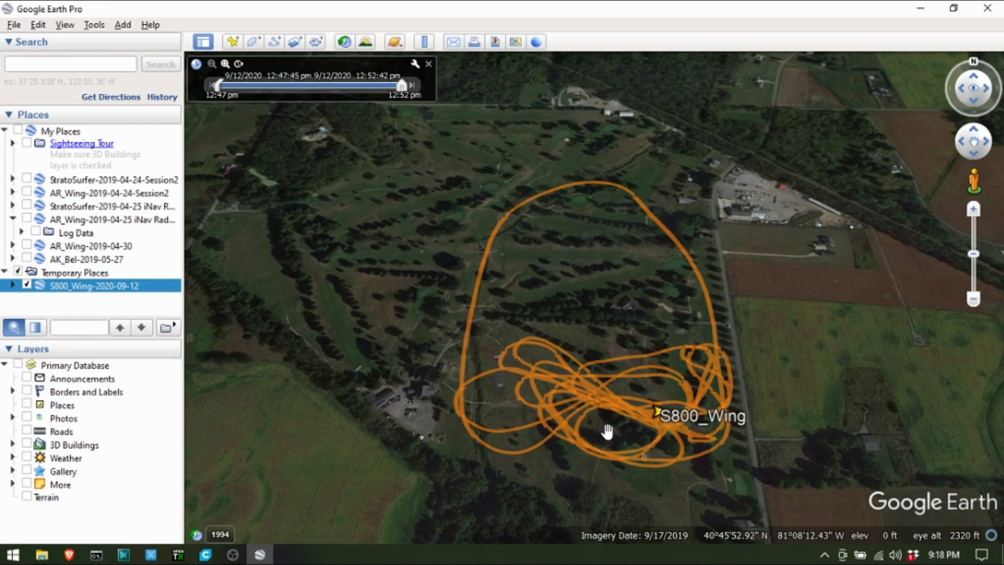
pyautogui.scroll(3, 609, 418)
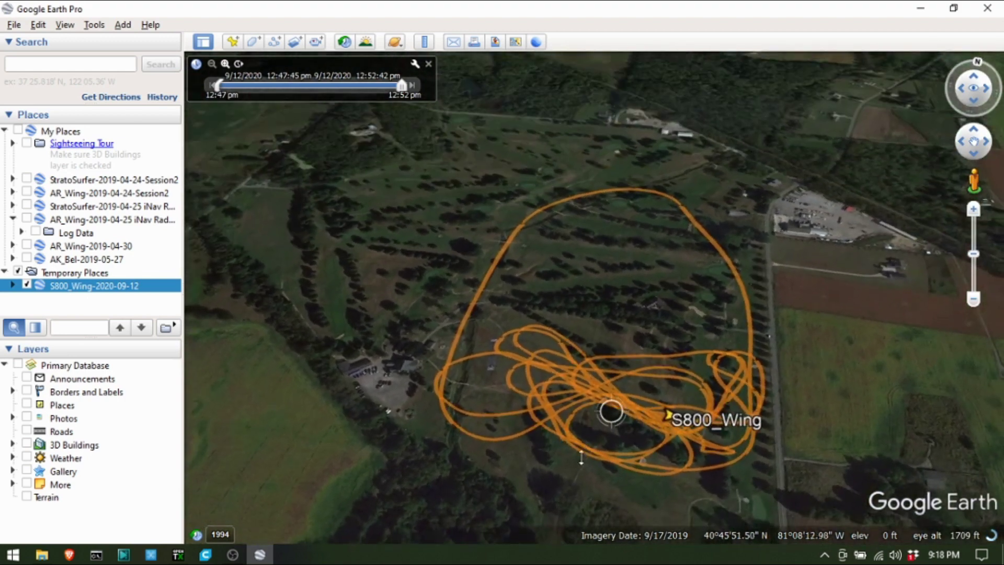
pyautogui.moveTo(611, 412); pyautogui.dragTo(509, 342, button='middle')
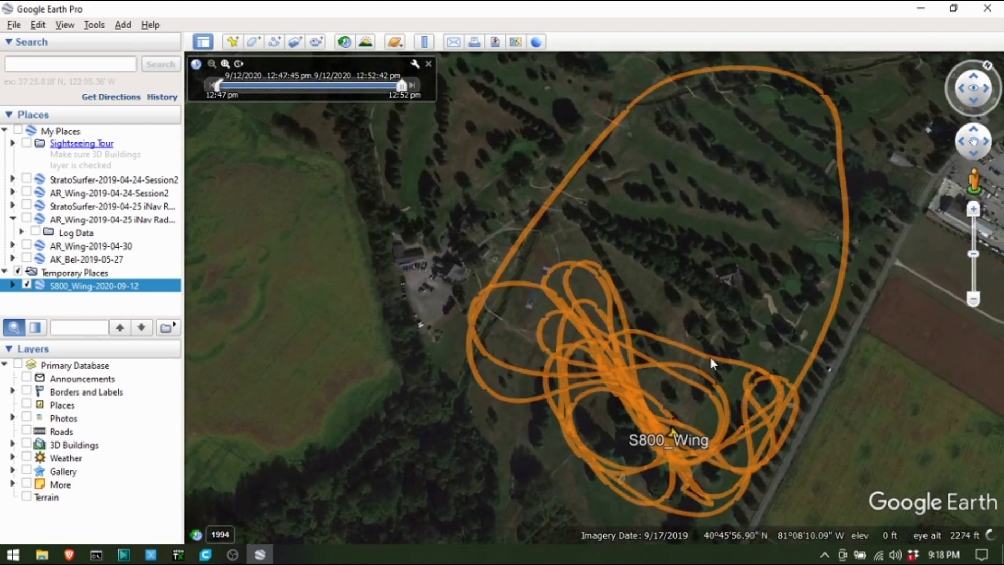
pyautogui.scroll(5, 706, 348)
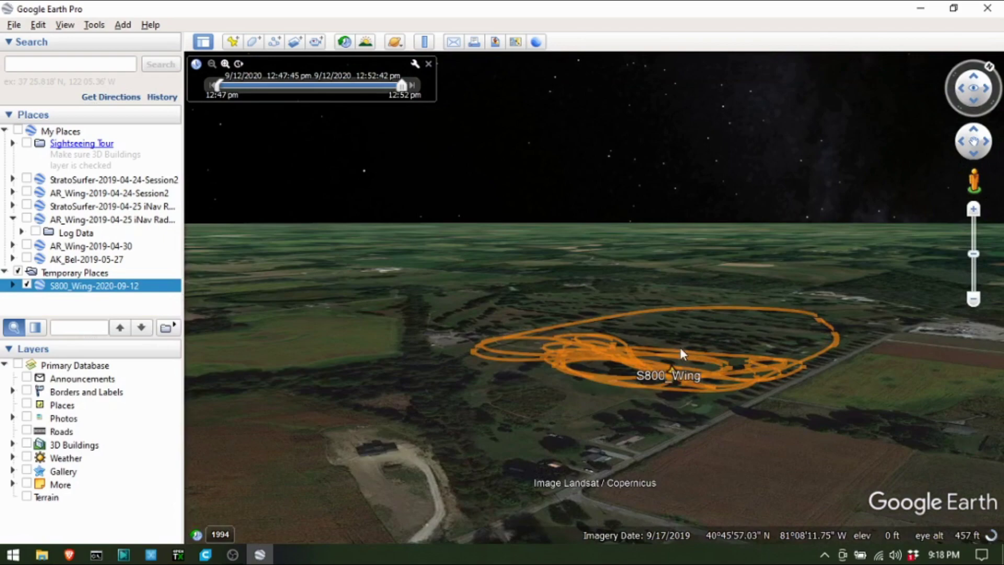
pyautogui.moveTo(682, 354); pyautogui.dragTo(665, 157, button='middle')
pyautogui.scroll(-2, 647, 273)
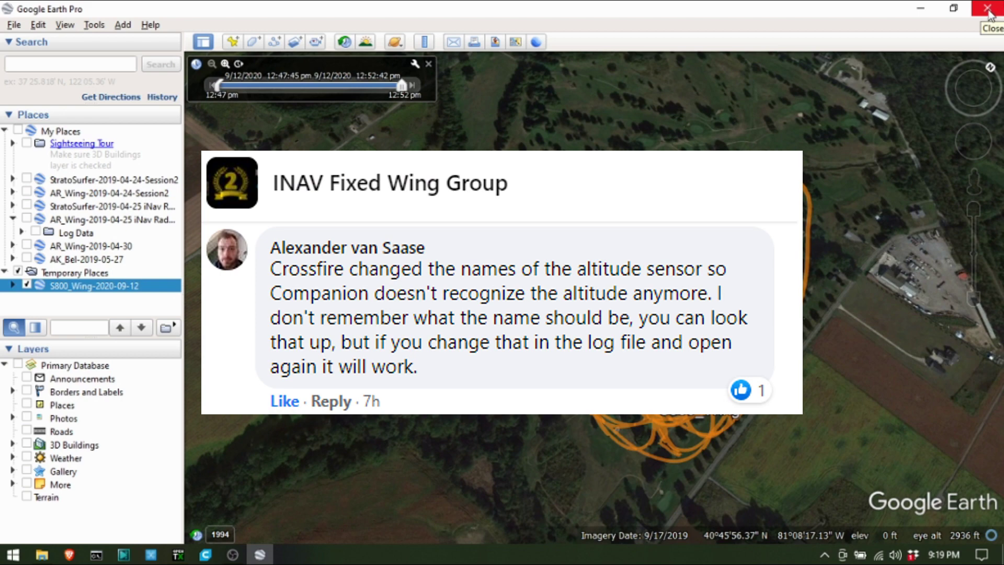
# Close Google Earth Pro, discarding the unsaved temporary track
pyautogui.click(988, 10)
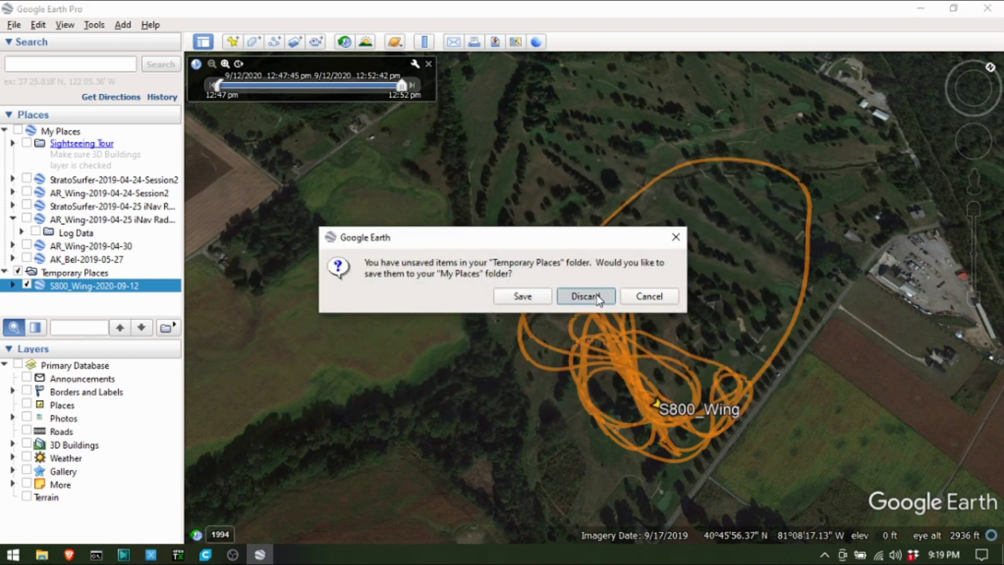
pyautogui.click(597, 295)
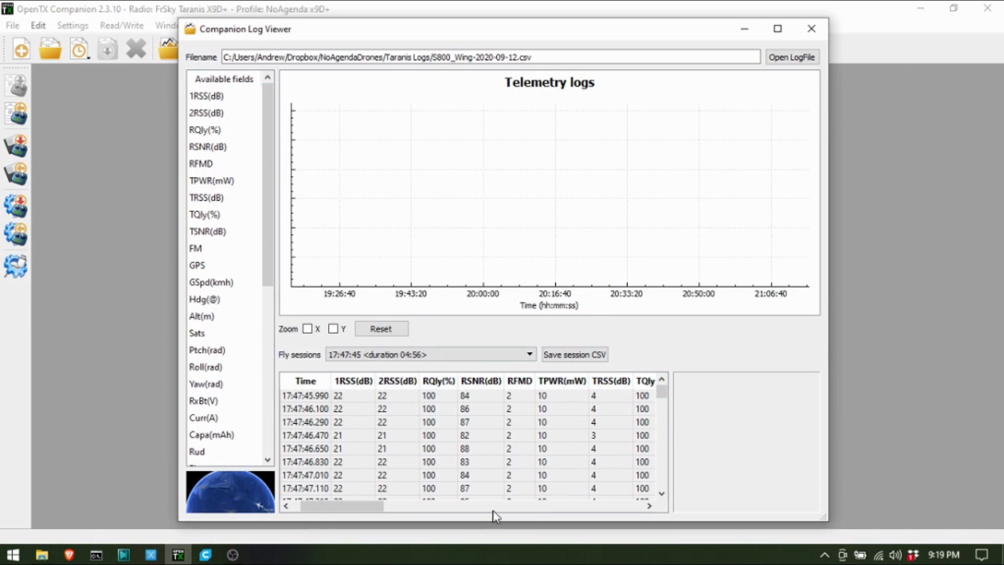
# Scroll the log table right to the GPS, Hdg(@), Alt(m) and Sats columns
pyautogui.moveTo(359, 510); pyautogui.dragTo(441, 509)
pyautogui.click(504, 426)
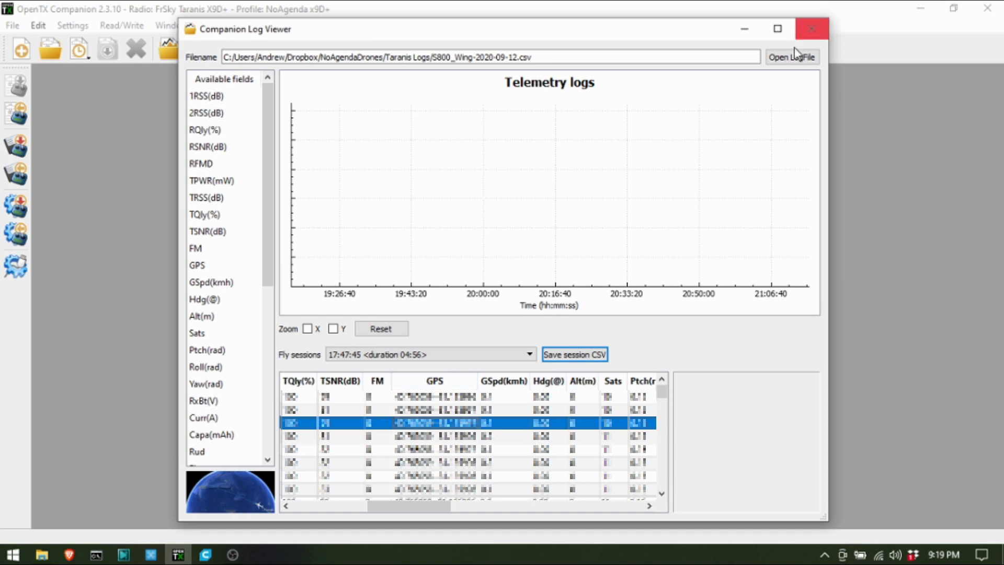
# Open S800_Wing-2020-04-11.csv in the Log Viewer
pyautogui.click(778, 59)
pyautogui.scroll(-10, 417, 249)
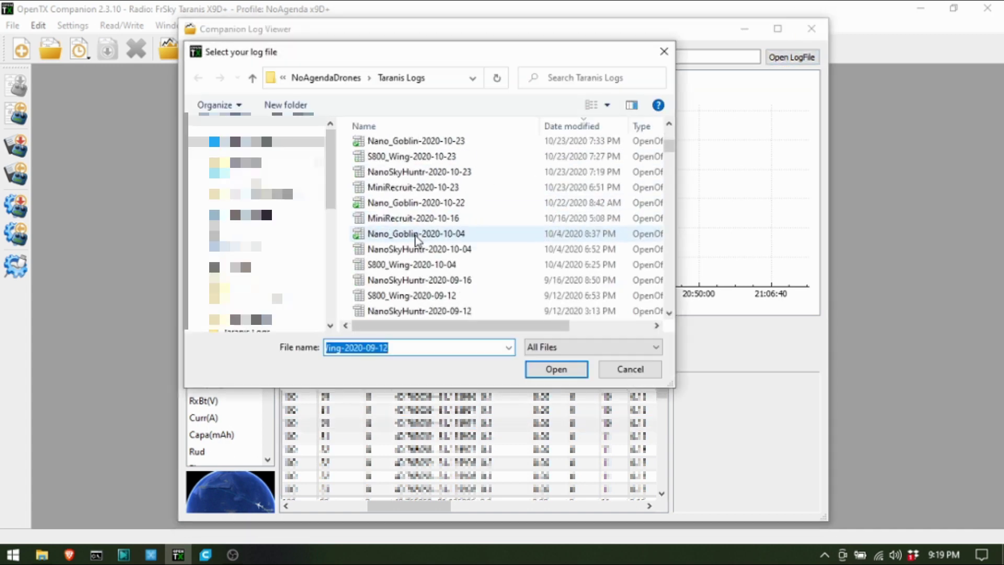
pyautogui.click(416, 249)
pyautogui.press('Escape')
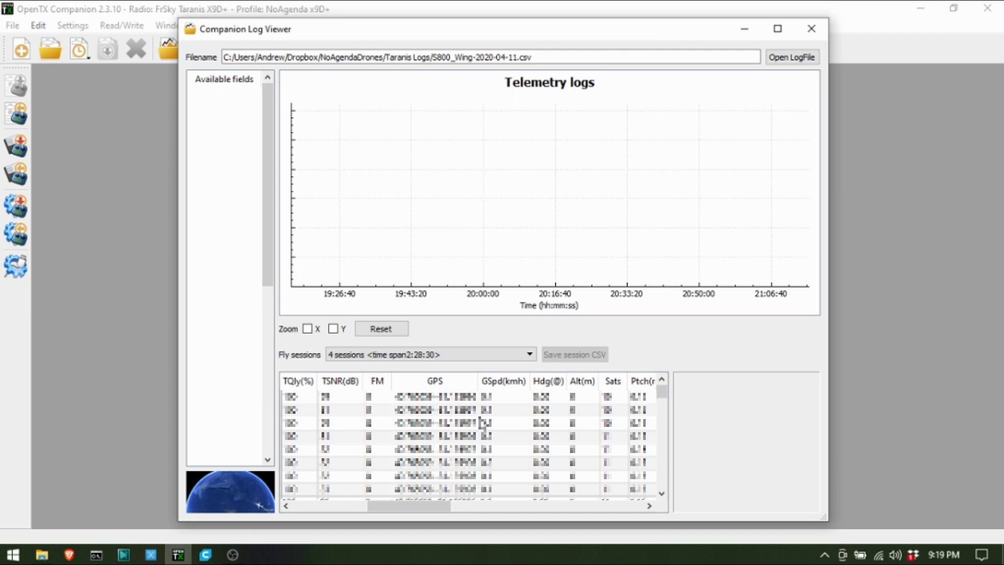
# Scroll across its columns and rows to inspect the Alt(ft) and GAlt(ft) fields
pyautogui.moveTo(440, 506); pyautogui.dragTo(414, 511)
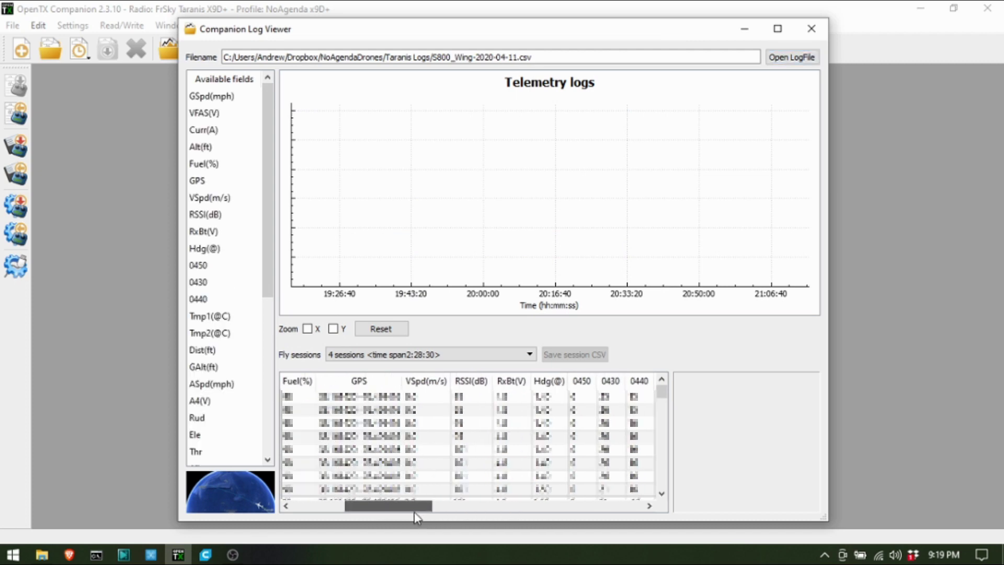
pyautogui.click(370, 398)
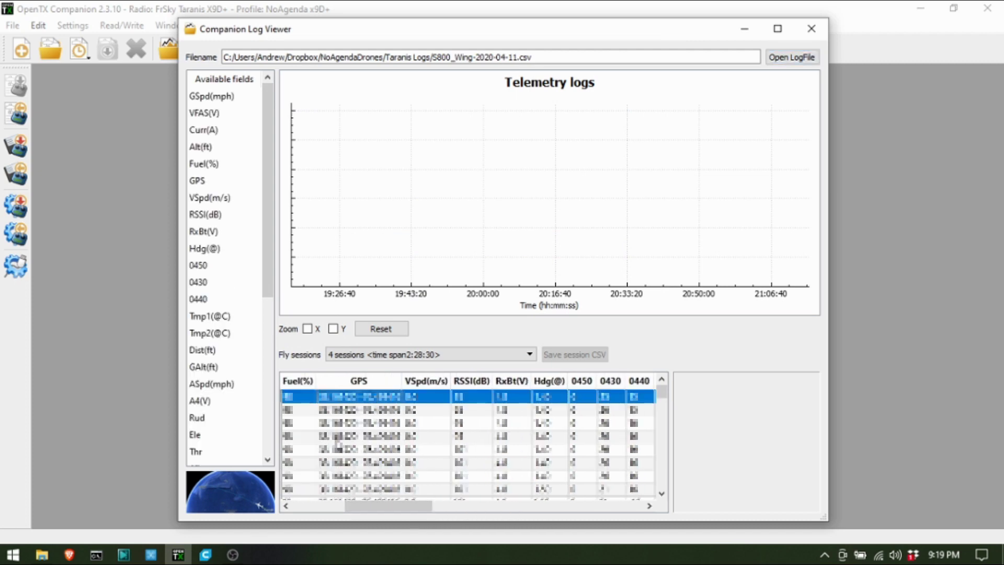
pyautogui.moveTo(365, 512); pyautogui.dragTo(347, 512)
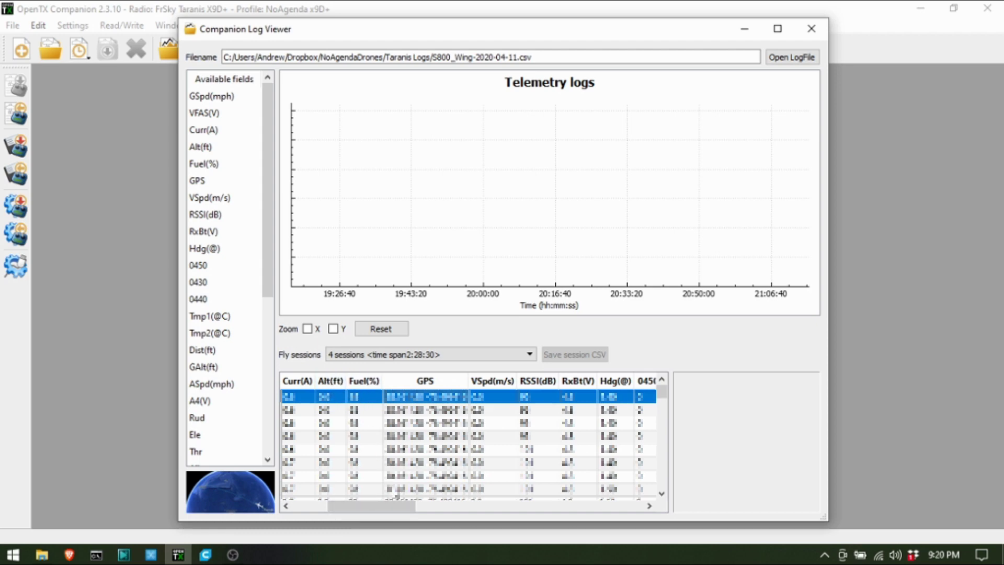
pyautogui.click(401, 499)
pyautogui.moveTo(406, 509); pyautogui.dragTo(462, 506)
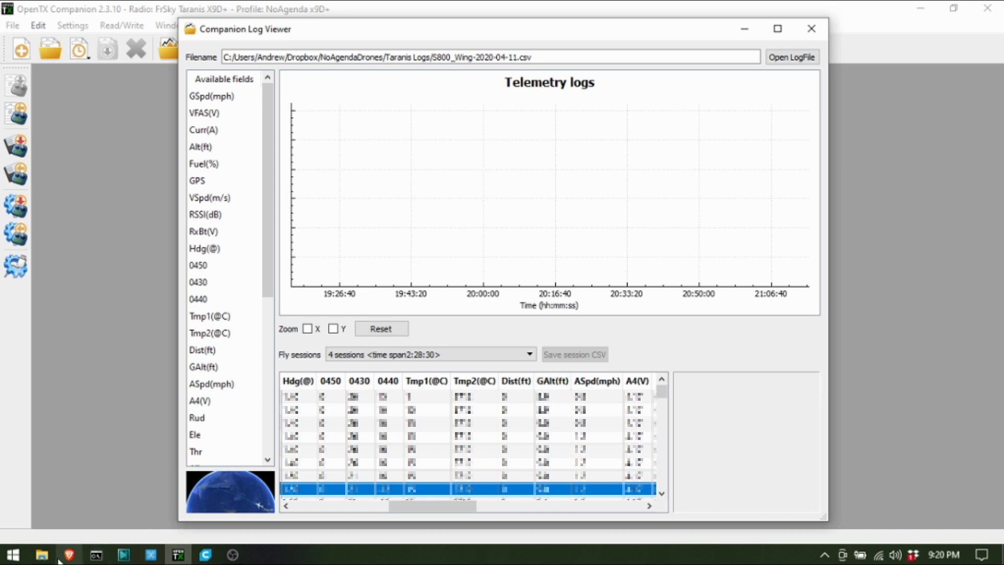
# Cancel the Text Import, then open S800_Wing-2020-09-12.csv from Taranis Logs in OpenOffice Calc
pyautogui.click(42, 554)
pyautogui.click(185, 180)
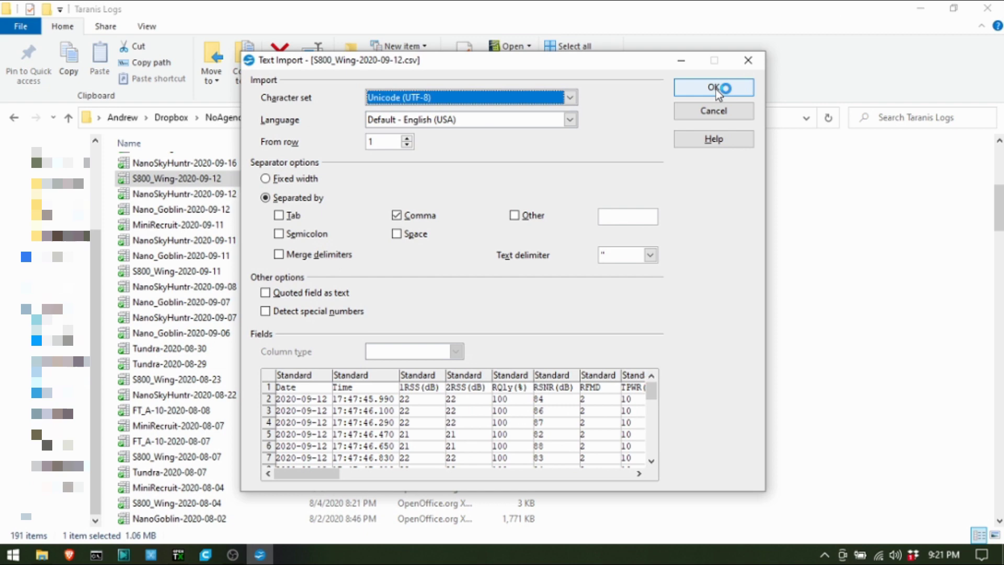
pyautogui.click(713, 110)
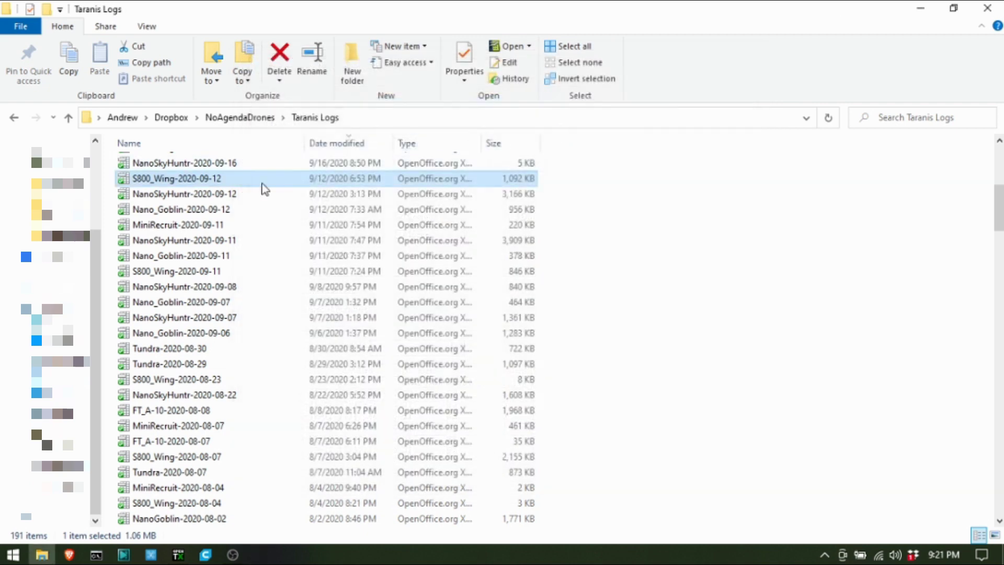
pyautogui.click(205, 178)
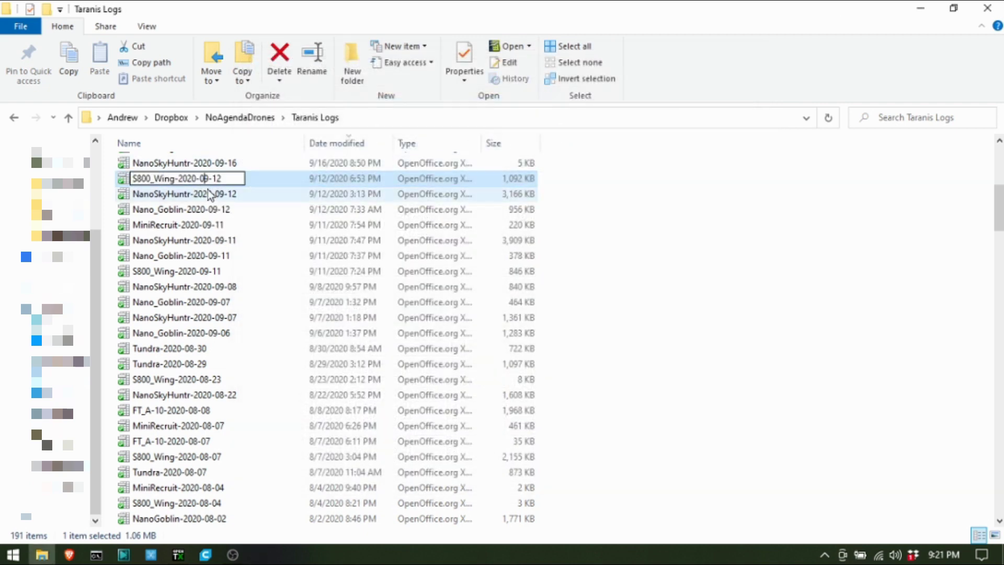
pyautogui.click(169, 197)
pyautogui.click(170, 183)
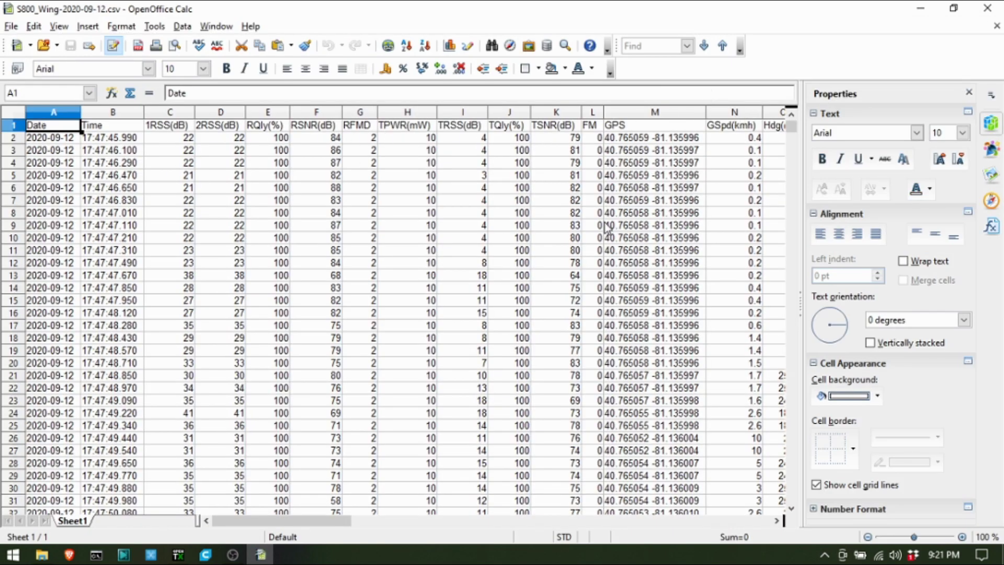
# Rename the altitude header in cell P1 from Alt(m) to GAlt(m)
pyautogui.moveTo(346, 521); pyautogui.dragTo(394, 516)
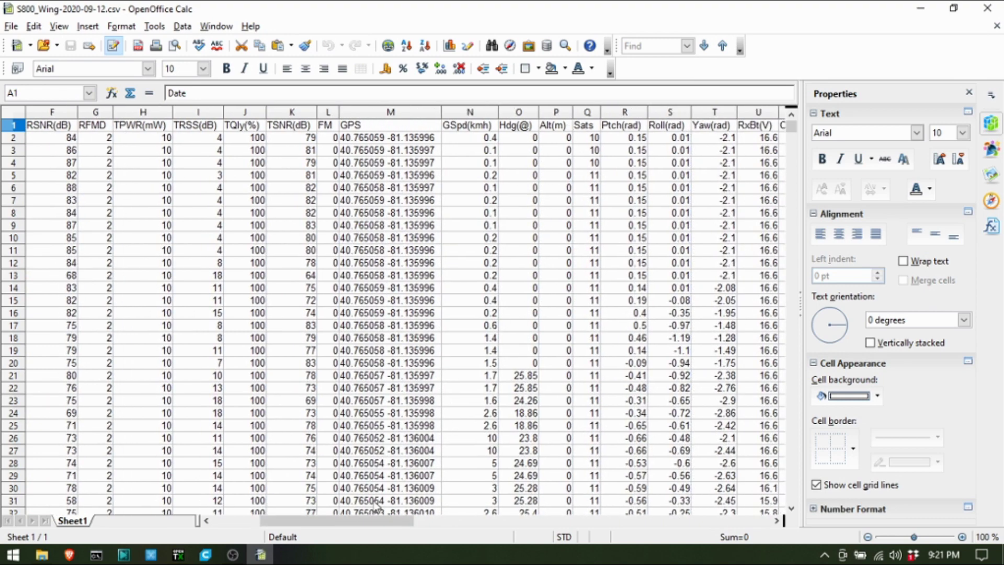
pyautogui.moveTo(334, 522); pyautogui.dragTo(361, 520)
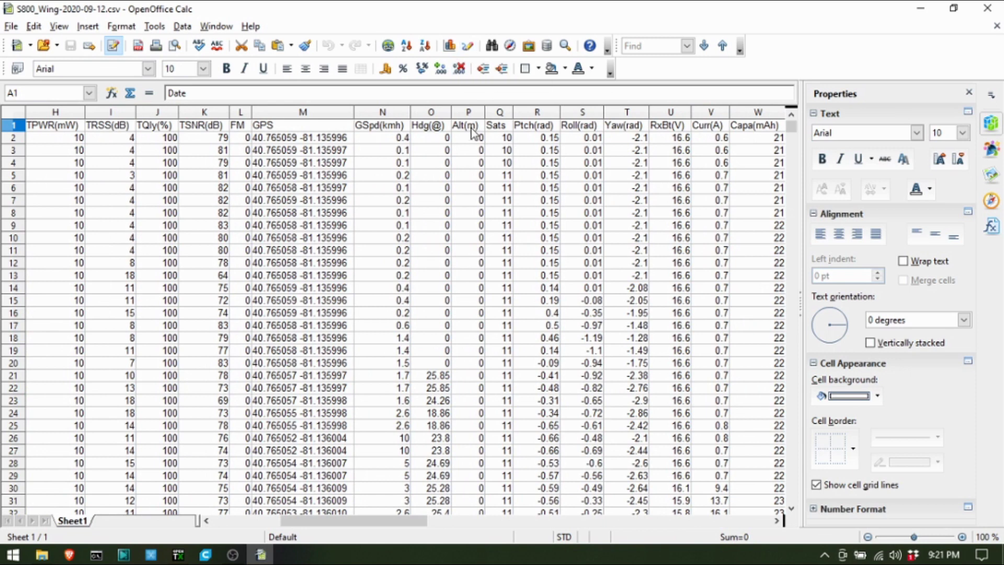
pyautogui.click(454, 128)
pyautogui.click(163, 93)
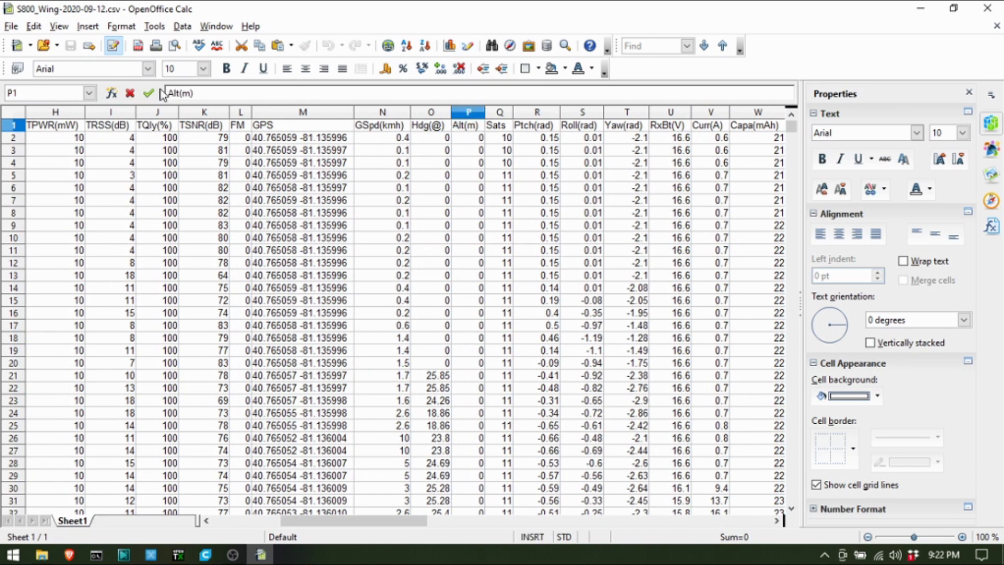
pyautogui.write('G')
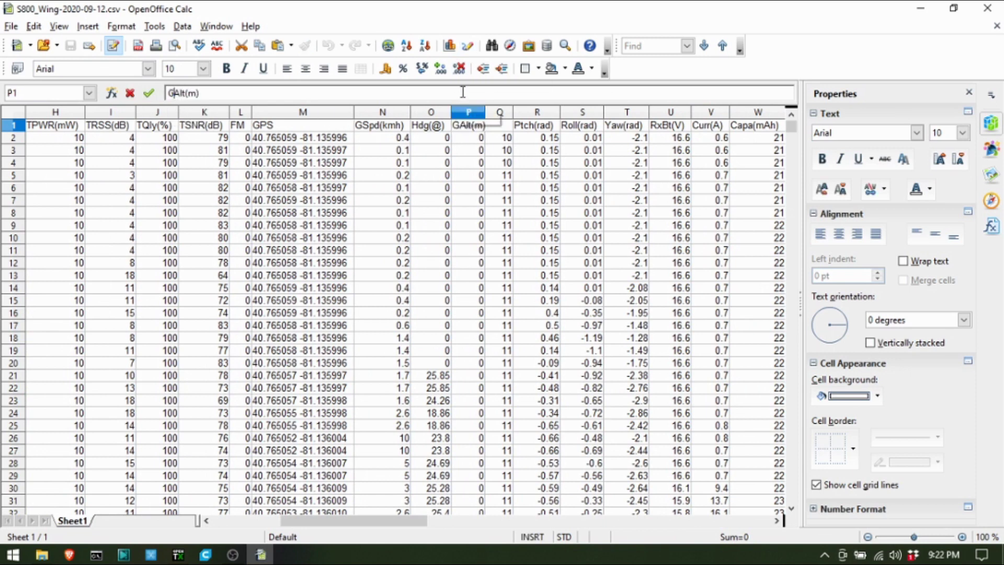
pyautogui.press('Return')
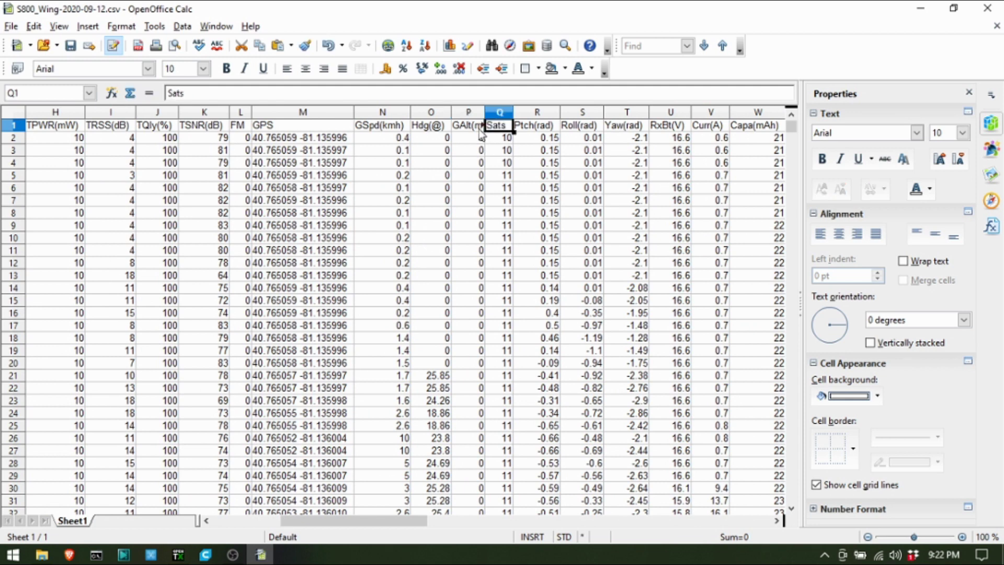
pyautogui.click(464, 128)
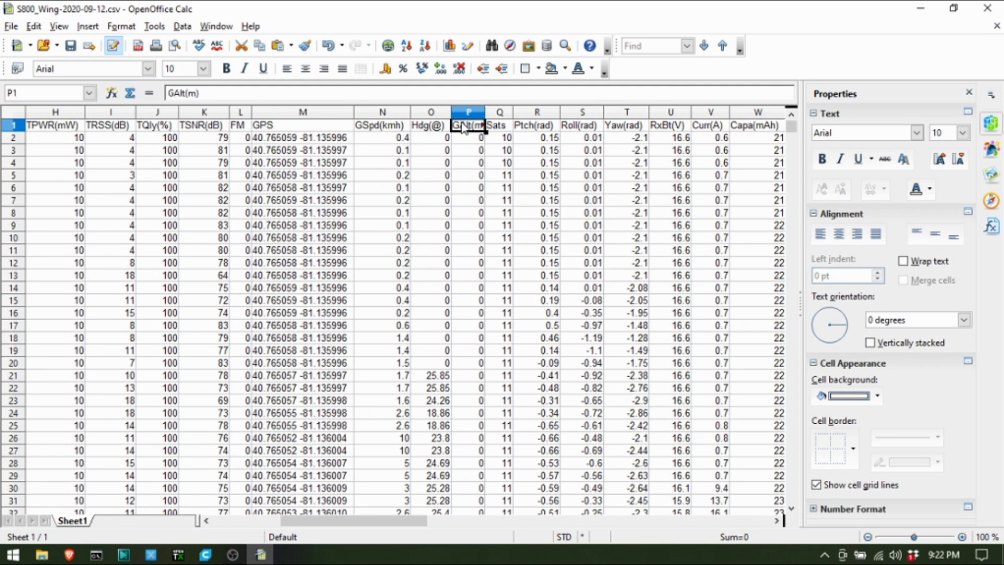
# Recheck the GAlt(m) header text and save the CSV log, keeping its format
pyautogui.click(178, 93)
pyautogui.hotkey('shift', 'Home')
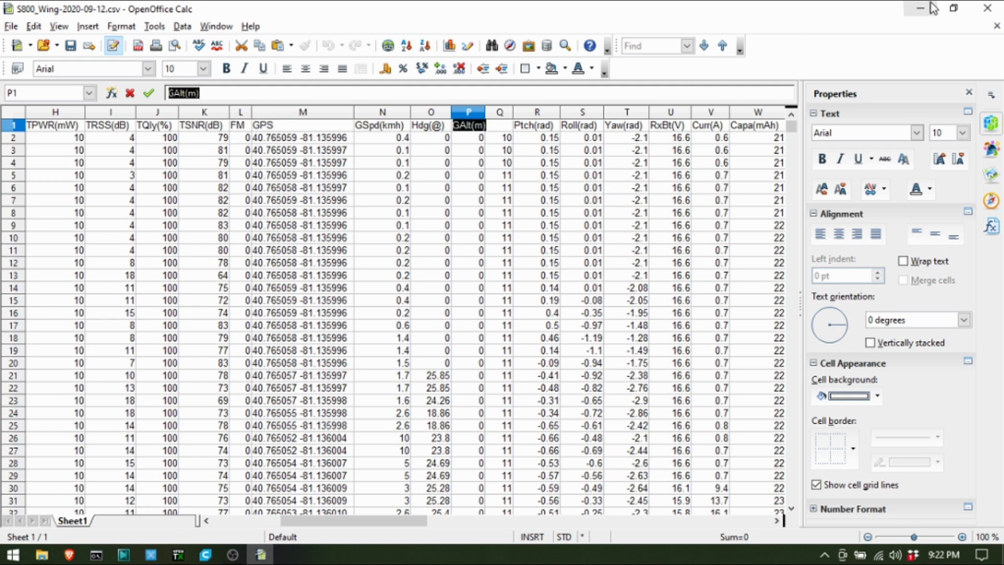
pyautogui.hotkey('ctrl', 's')
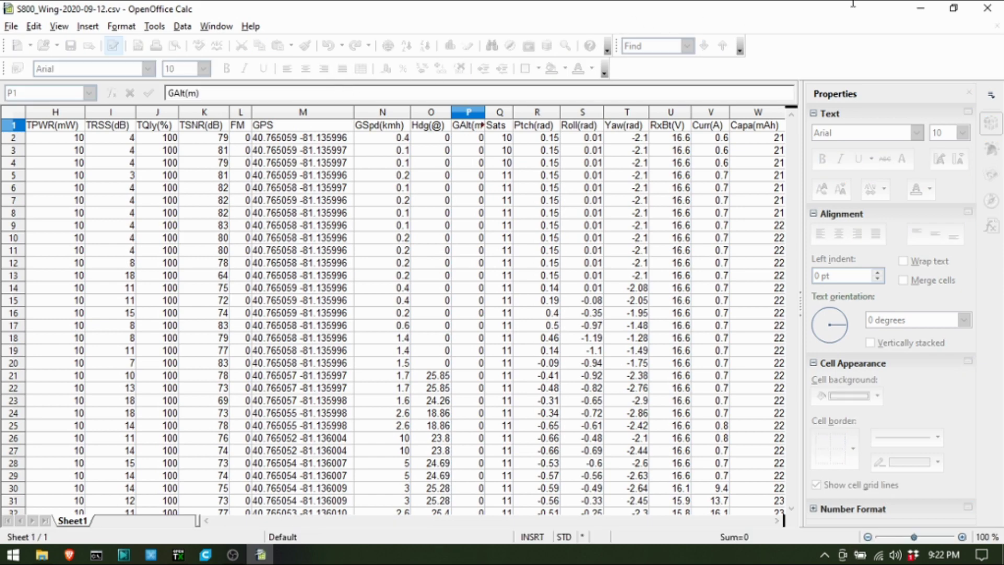
# Close Calc and load the edited S800_Wing-2020-09-12 log into Companion's Log Viewer
pyautogui.click(991, 10)
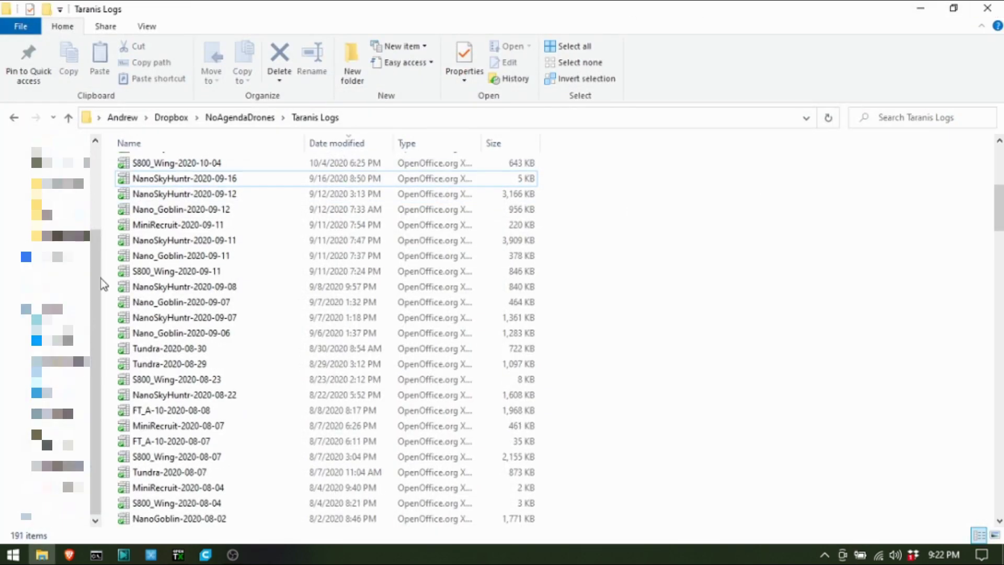
pyautogui.scroll(1, 259, 306)
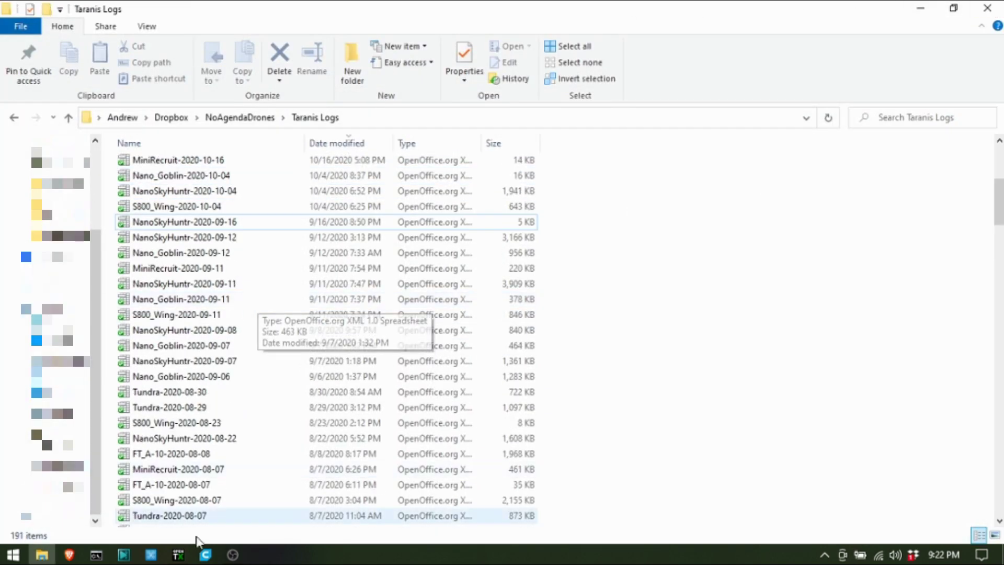
pyautogui.click(177, 555)
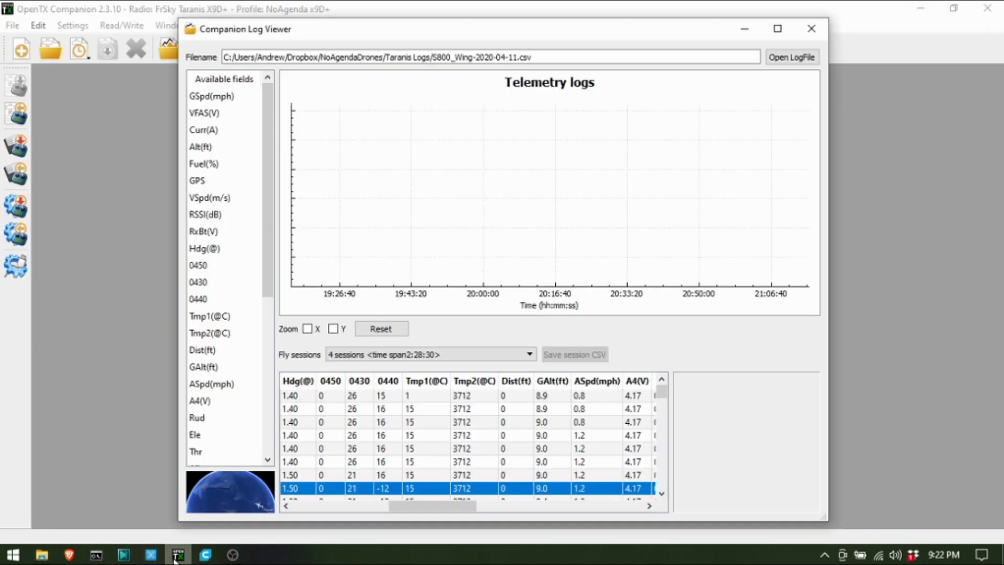
pyautogui.click(792, 58)
pyautogui.click(450, 147)
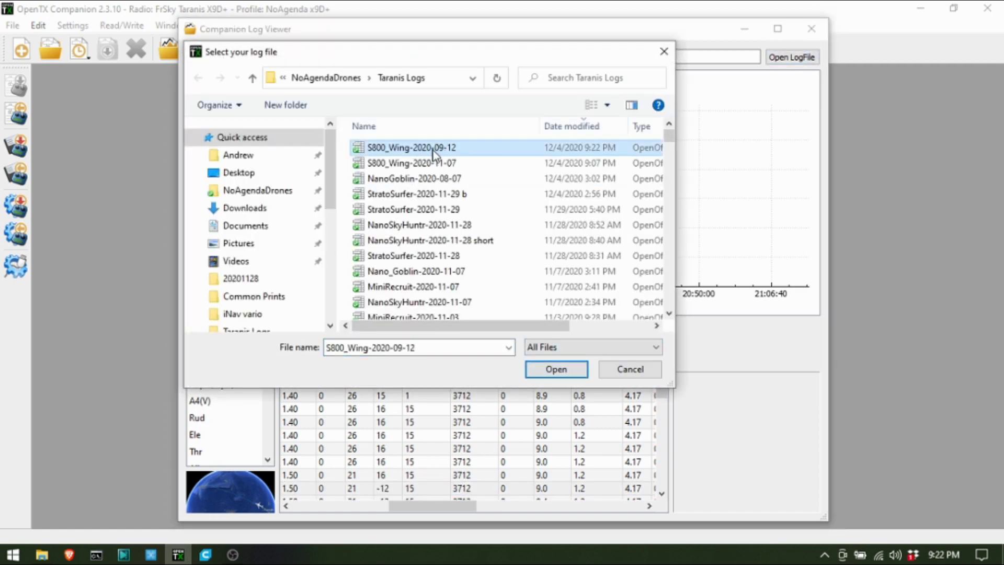
pyautogui.click(556, 369)
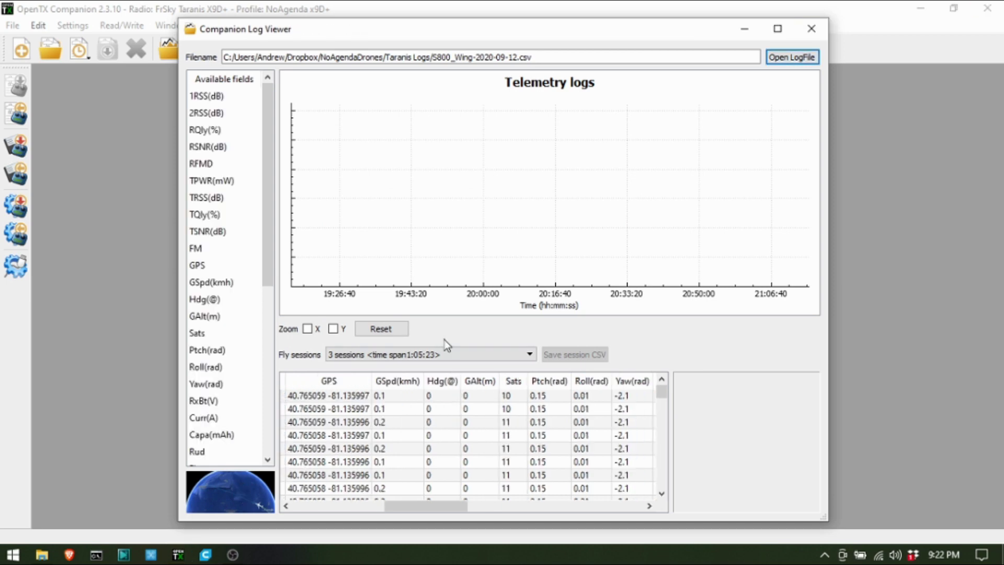
# Send the 17:47:45 flight session (04:56 long) to Google Earth
pyautogui.click(445, 357)
pyautogui.click(413, 369)
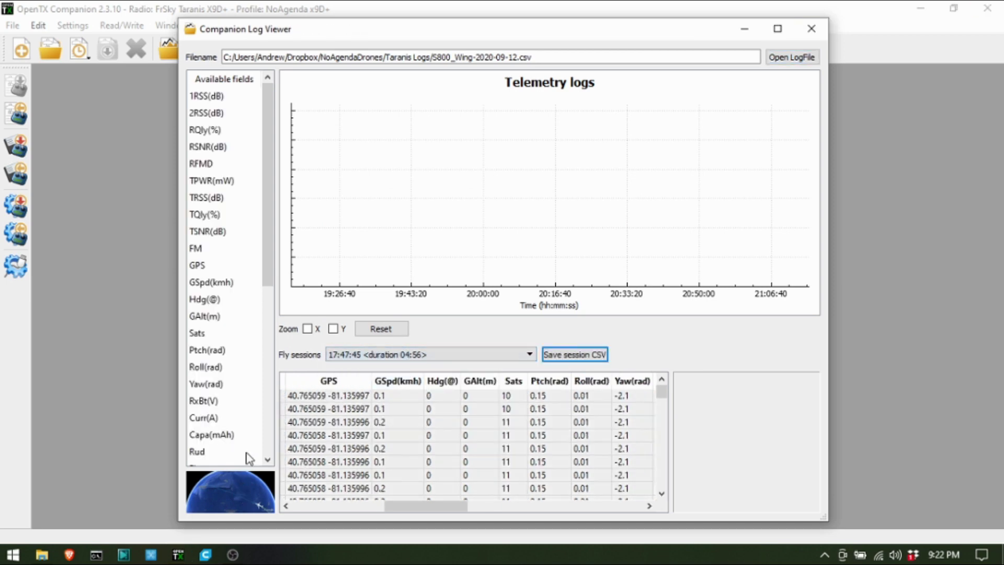
pyautogui.click(227, 481)
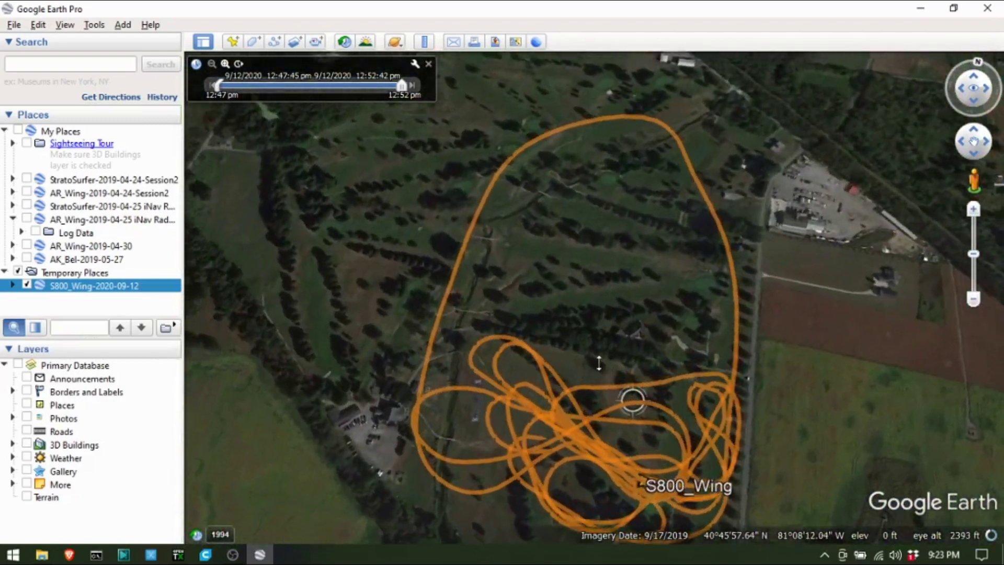
# Tilt the view to show the track in 3D and narrow the time slider's range
pyautogui.moveTo(599, 363); pyautogui.dragTo(734, 294, button='middle')
pyautogui.scroll(3, 696, 398)
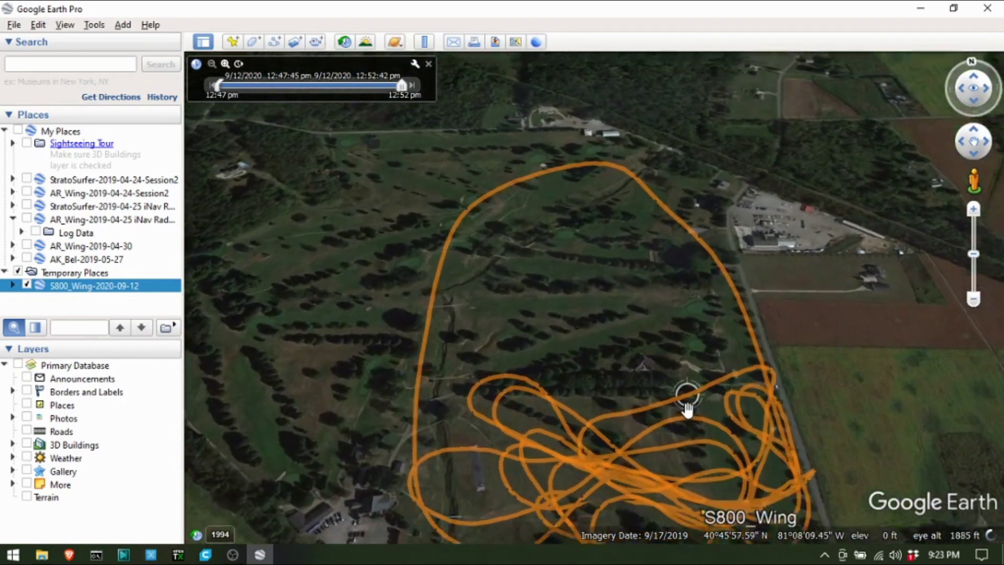
pyautogui.moveTo(398, 88); pyautogui.dragTo(212, 90)
pyautogui.scroll(-3, 460, 224)
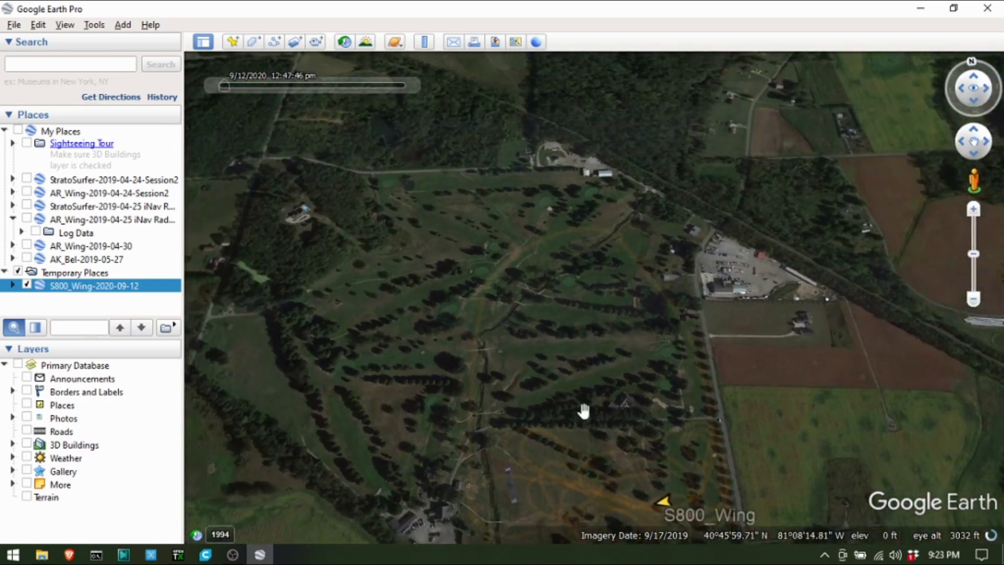
# Rotate the map, replay the track forward to 12:52:43, and zoom out over the area
pyautogui.moveTo(583, 410); pyautogui.dragTo(270, 124, button='middle')
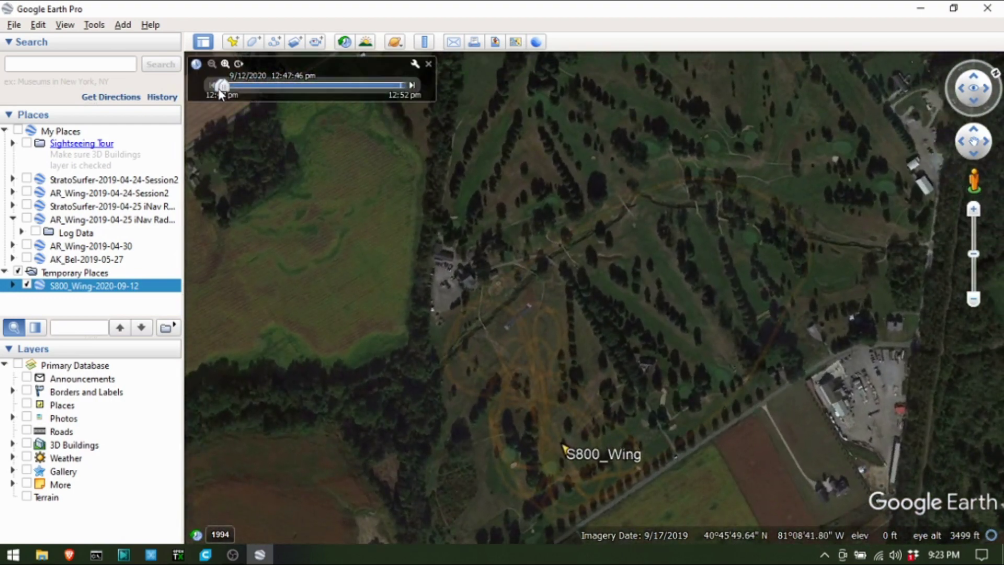
pyautogui.moveTo(223, 87)
pyautogui.mouseDown()
pyautogui.moveTo(273, 103)
pyautogui.moveTo(418, 113)
pyautogui.mouseUp()
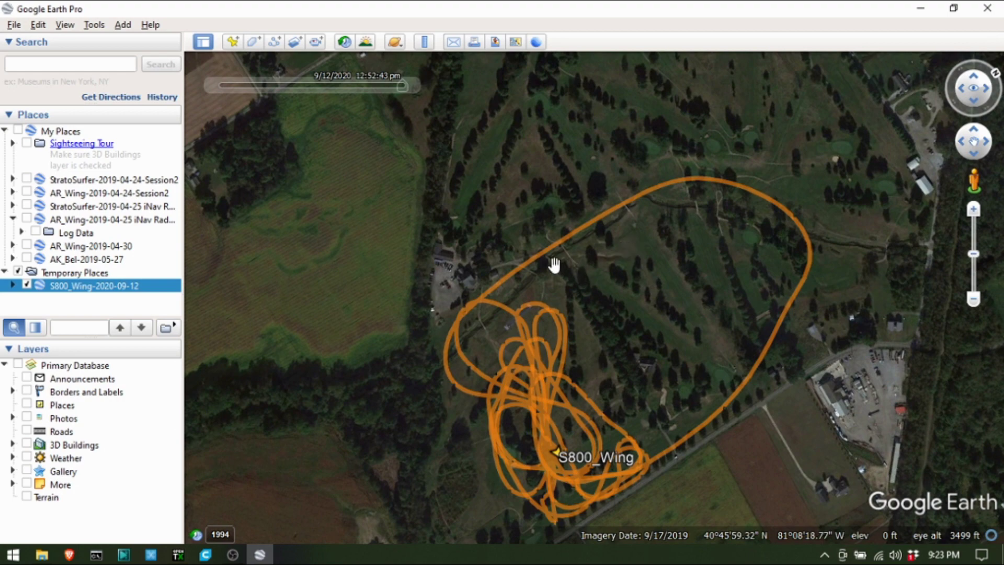
pyautogui.scroll(1, 642, 316)
pyautogui.moveTo(664, 238); pyautogui.dragTo(648, 340, button='right')
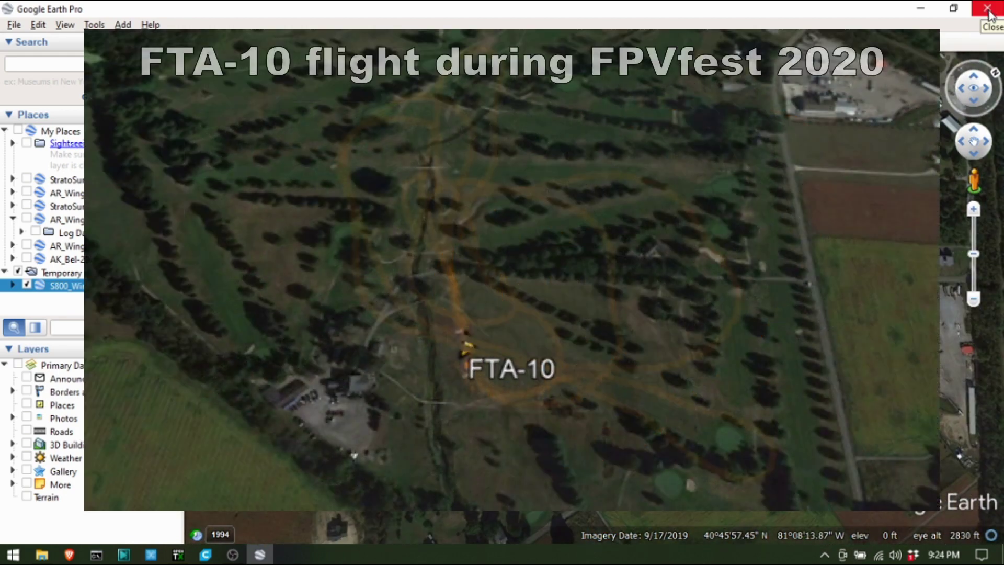